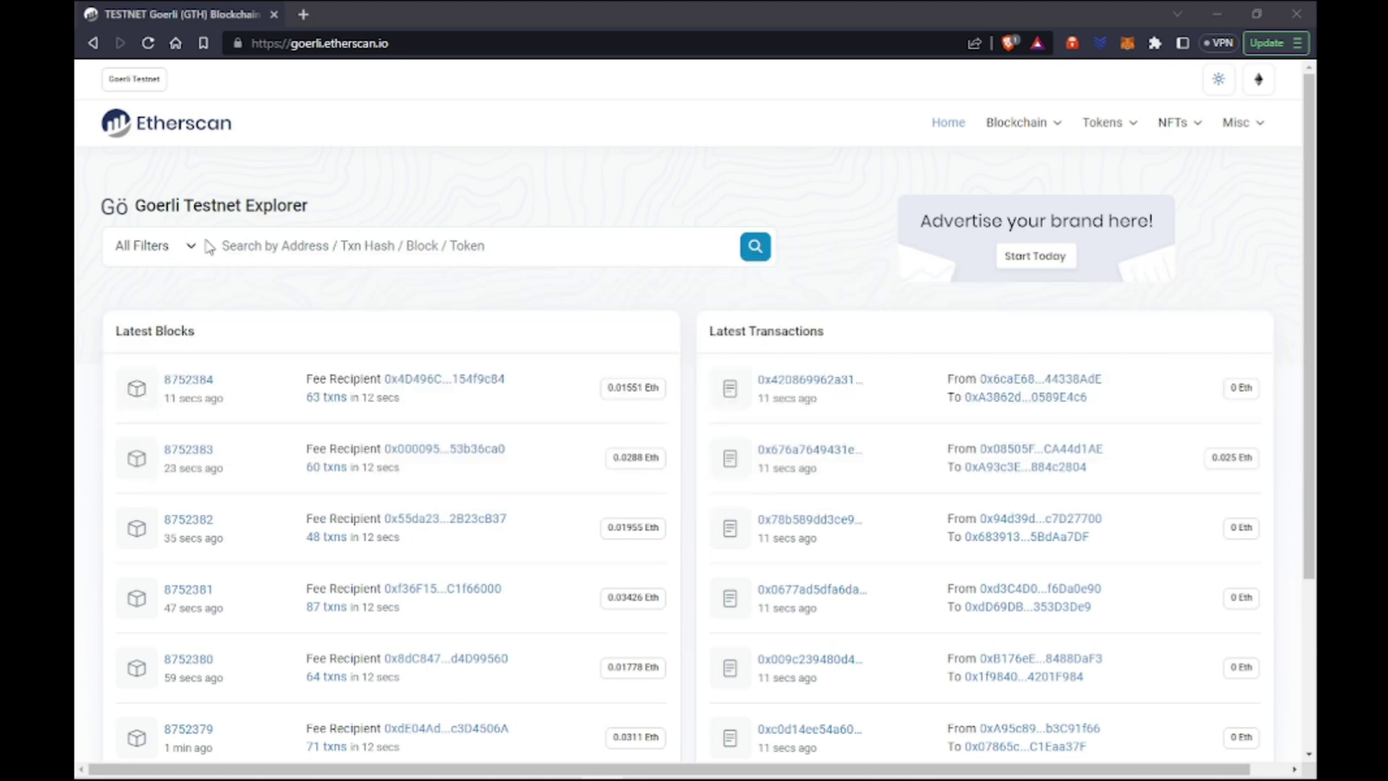
- Open the Goerli account from the MetaMask wallet on Etherscan
mouse_move(1050, 128)
left_click(1127, 43)
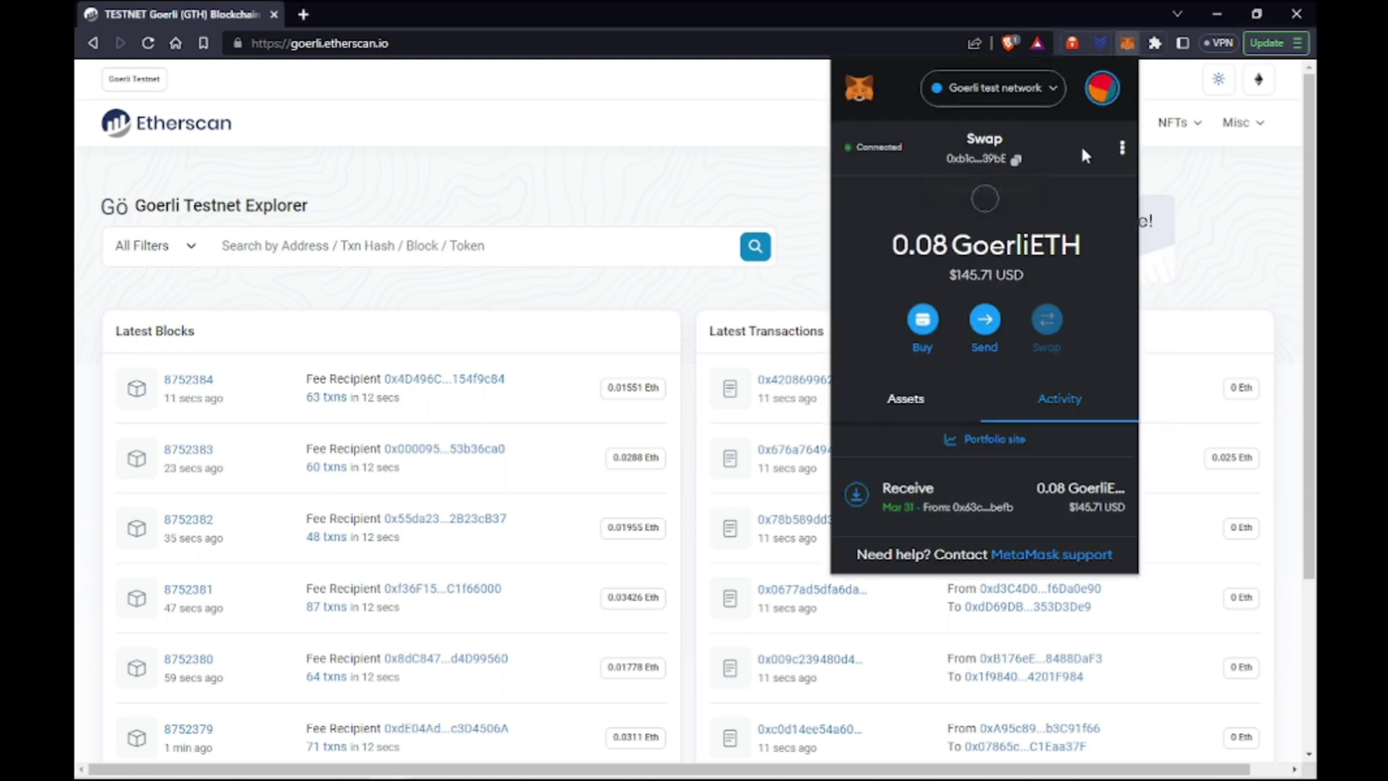
left_click(1123, 149)
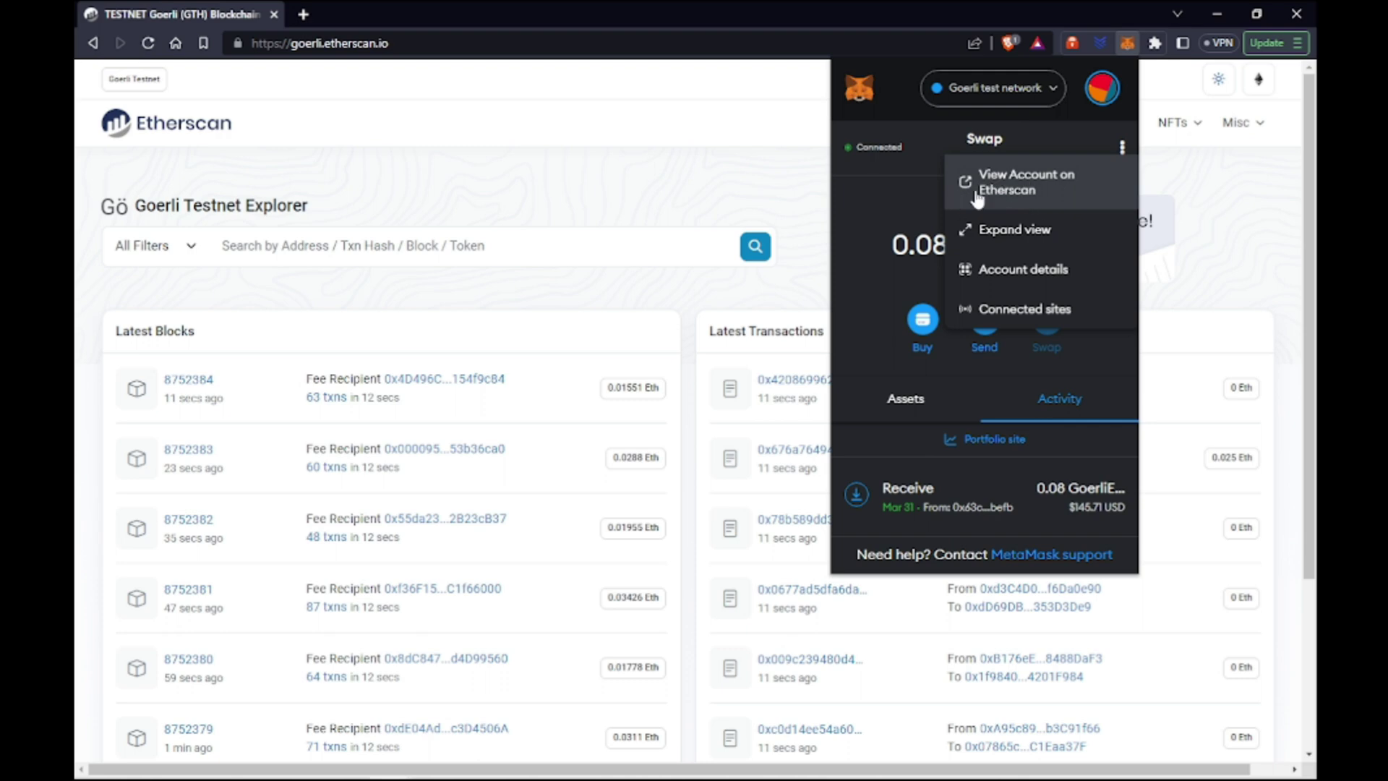
left_click(1011, 181)
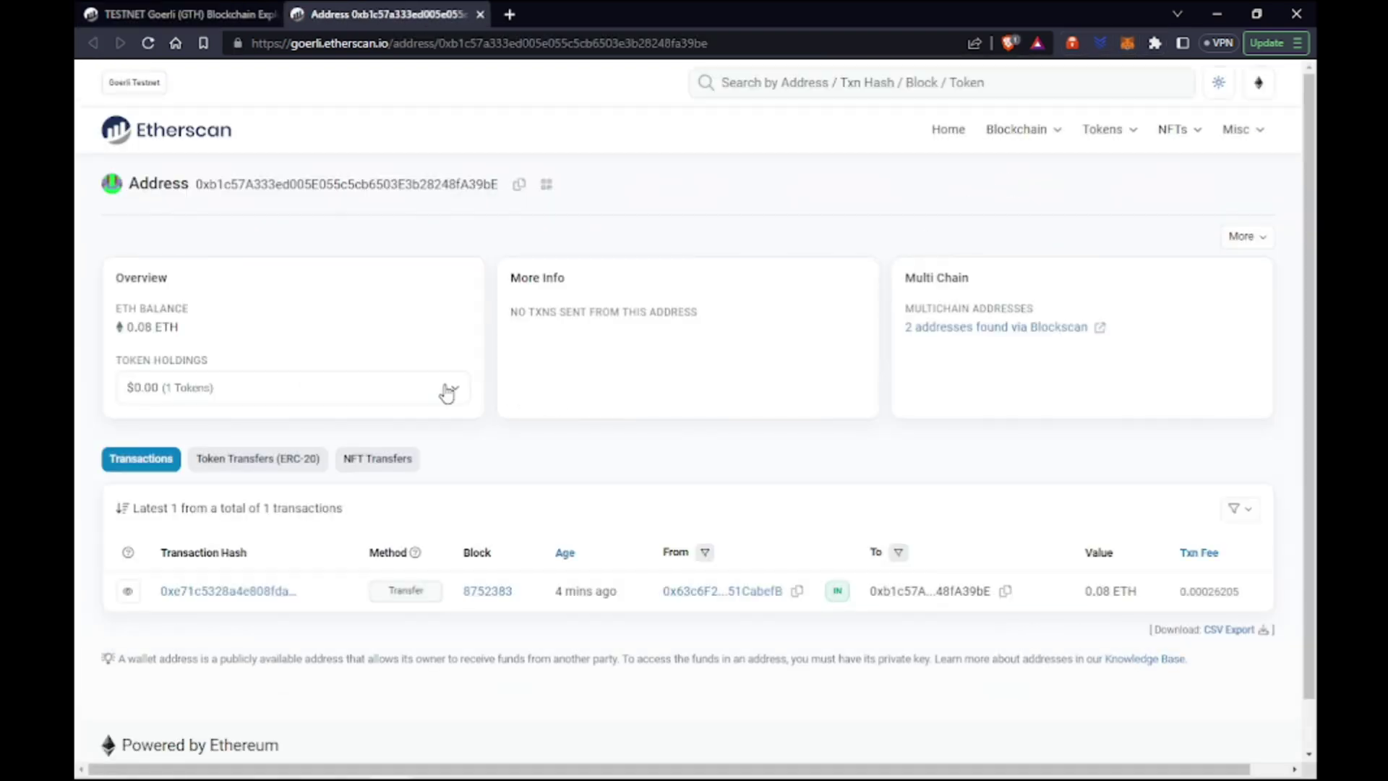
- List the address's NFT transfers and open the WonderLettersMysteriousClub NFT received there
left_click(275, 466)
left_click(381, 465)
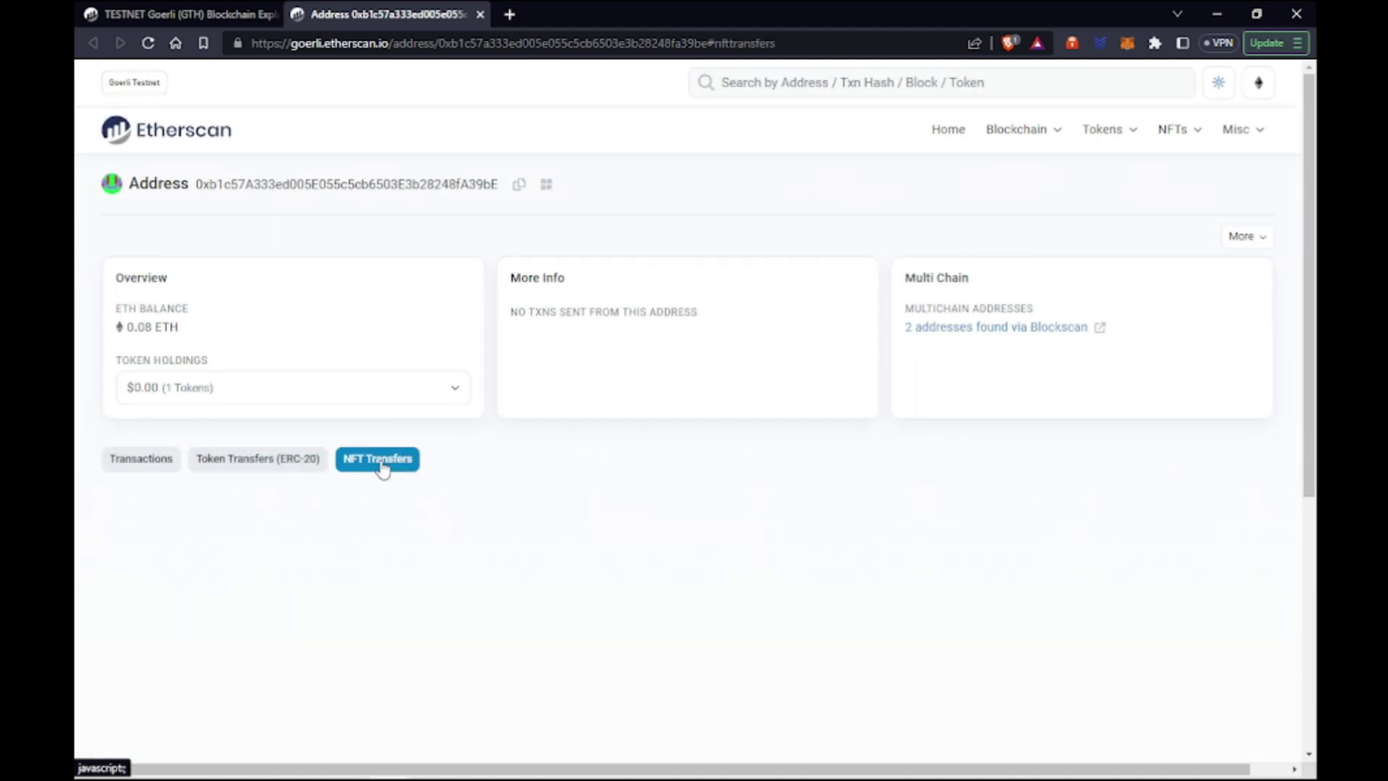
scroll(734, 434, "down", 2)
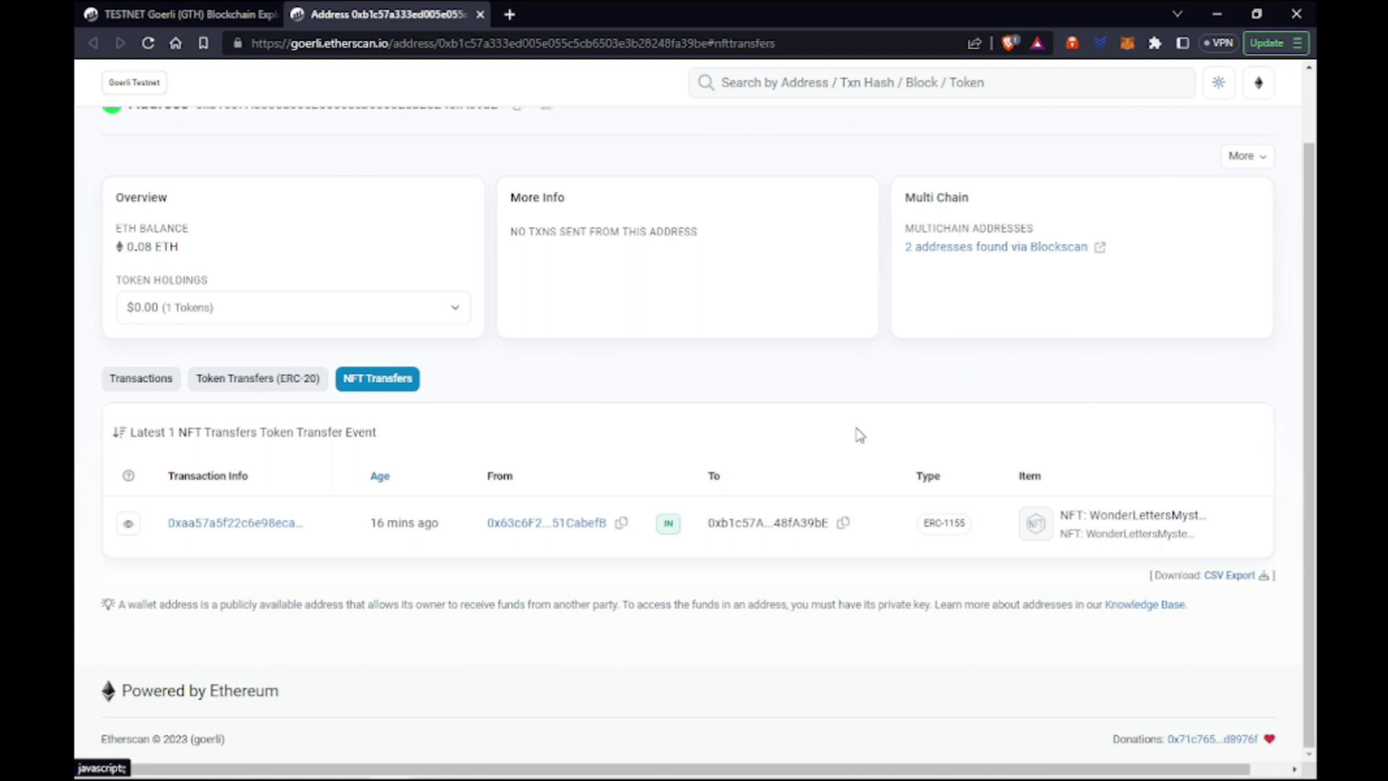
left_click(1122, 516)
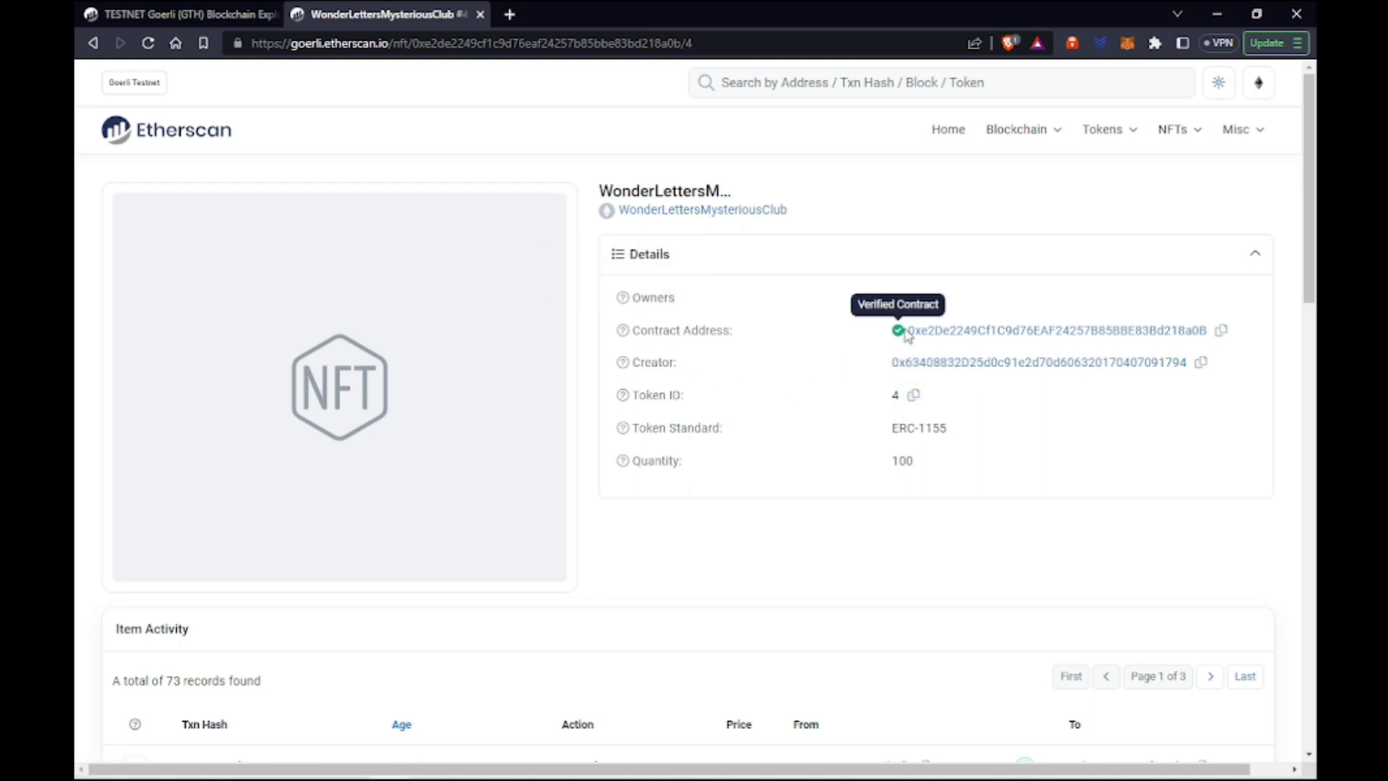
- Open the NFT's verified contract and expand the safeTransferFrom function among its write functions
left_click(989, 338)
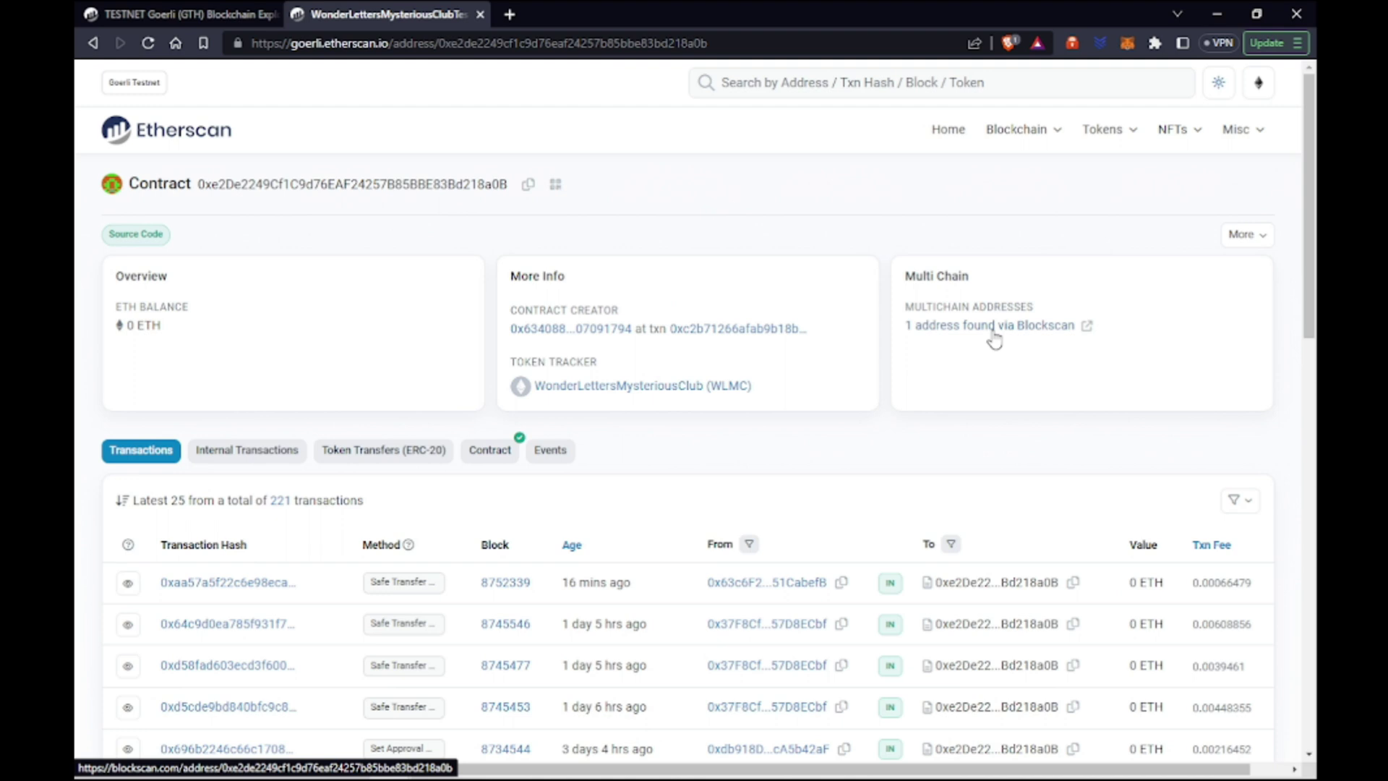
left_click(497, 455)
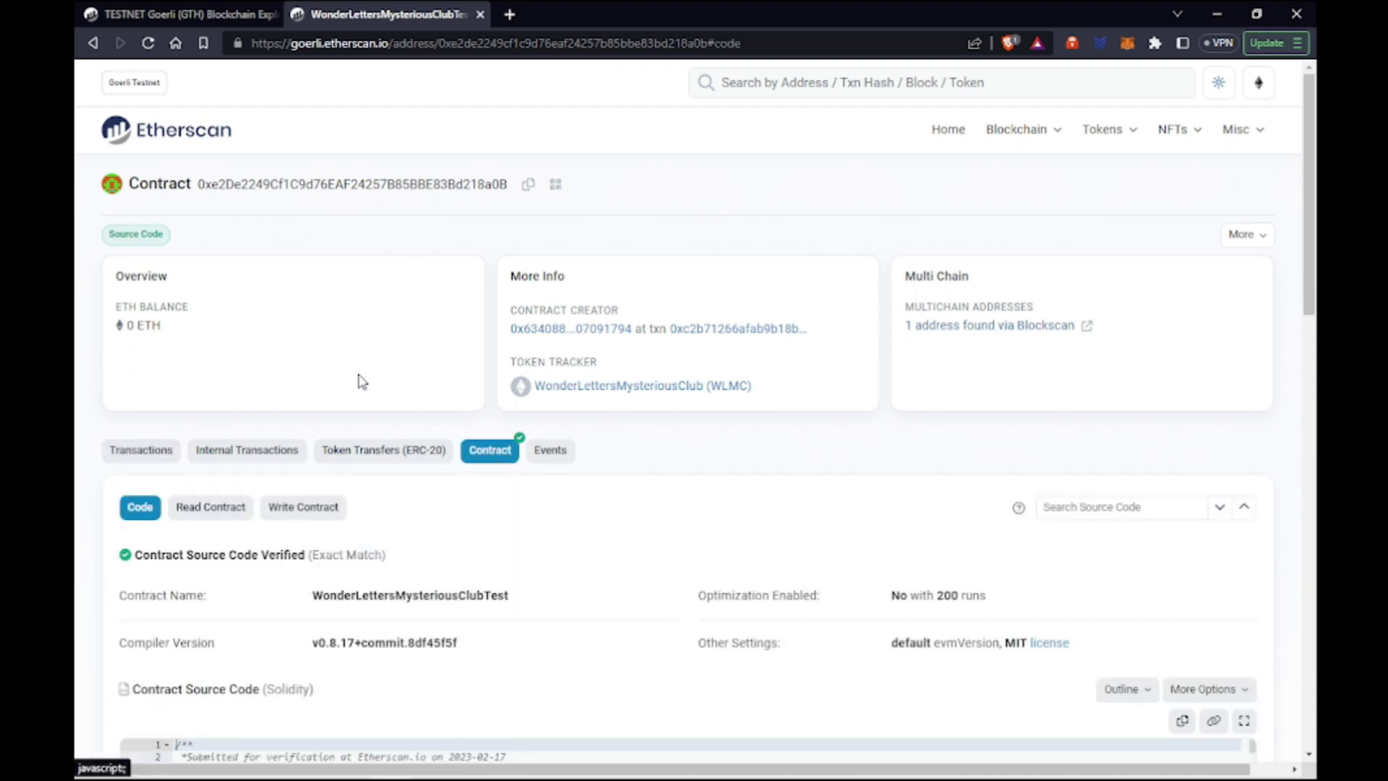
scroll(361, 376, "down", 3)
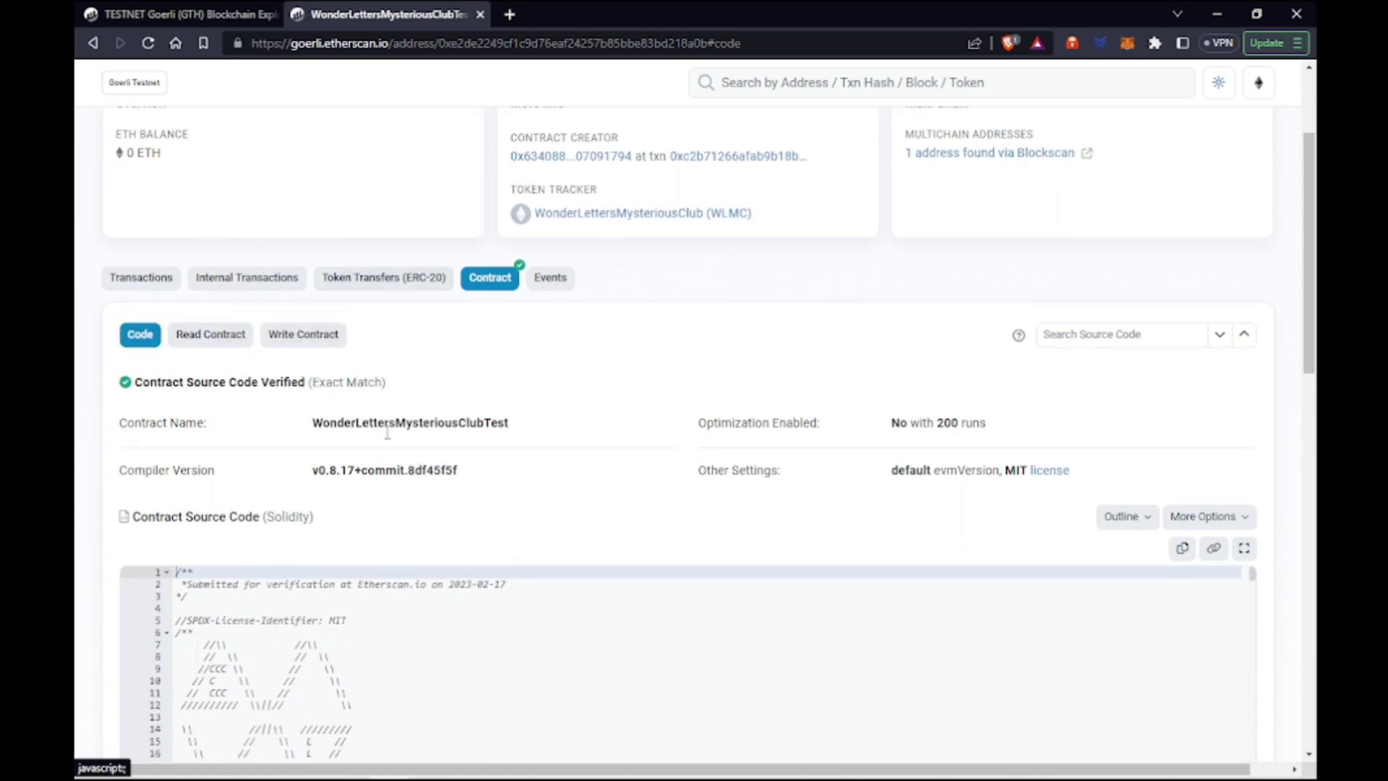
left_click(307, 342)
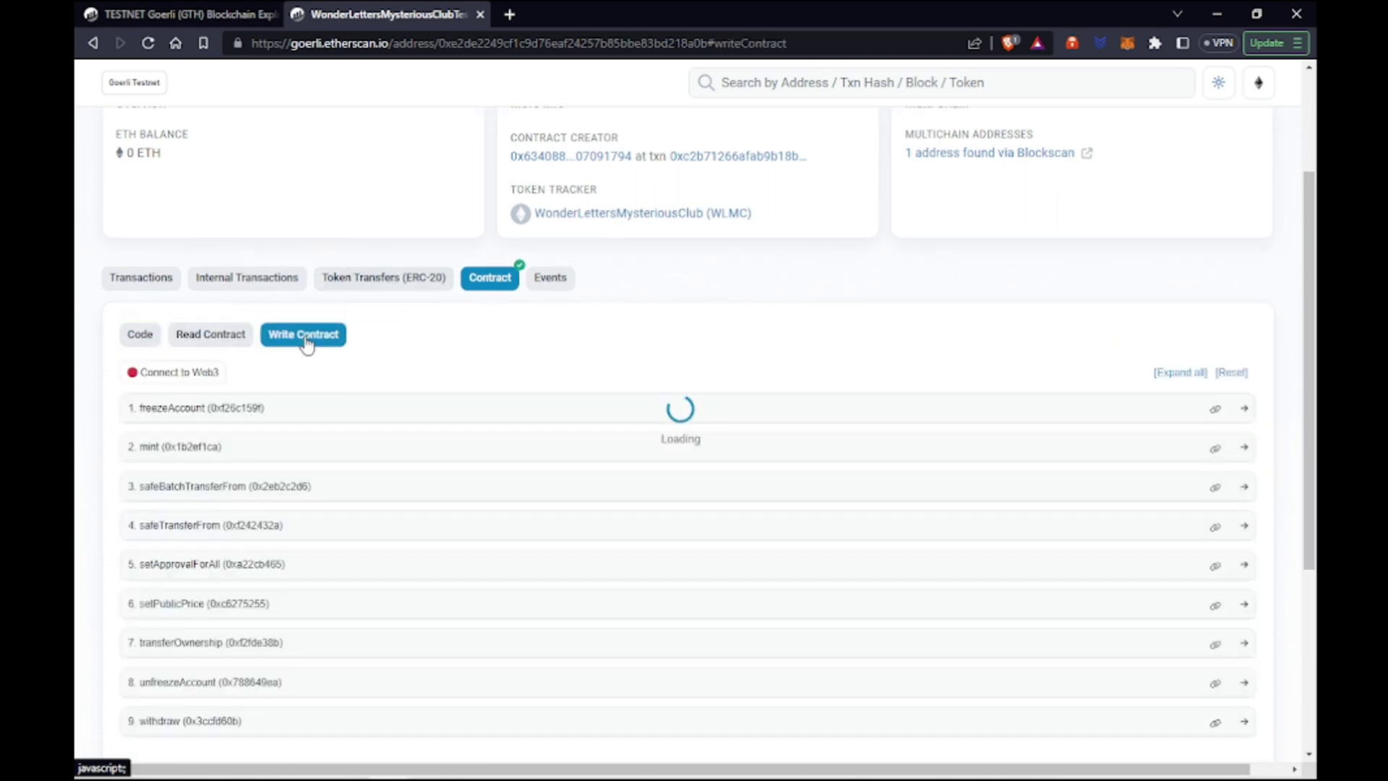
scroll(506, 443, "down", 2)
scroll(509, 444, "down", 1)
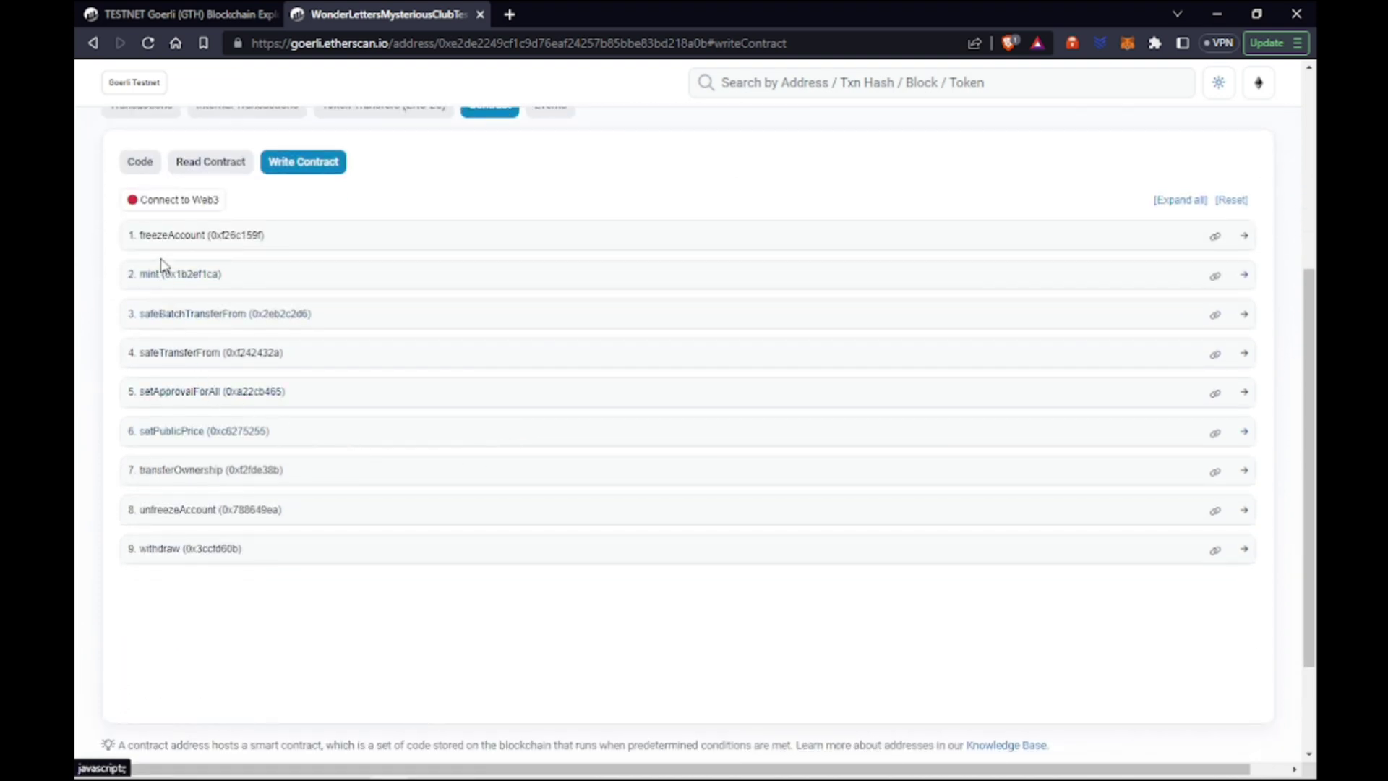
left_click(202, 353)
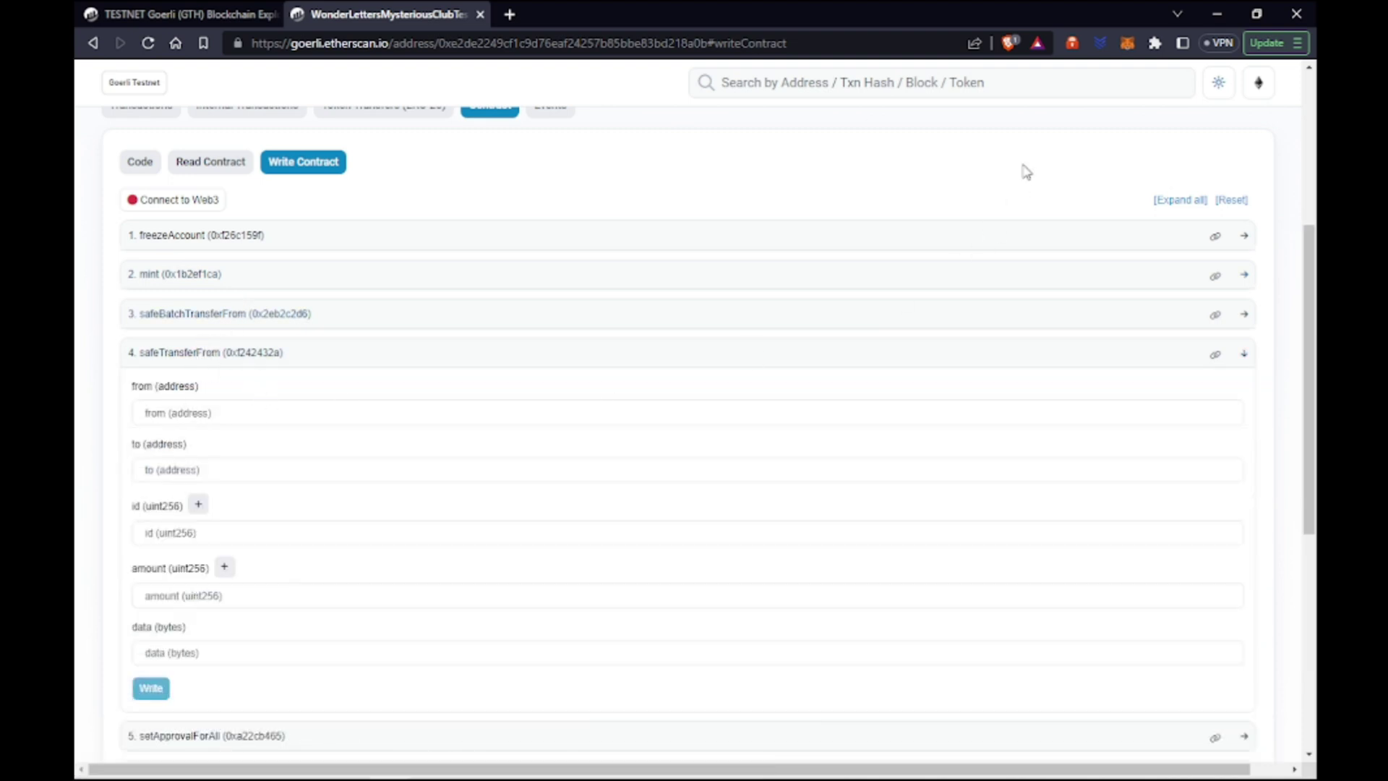
- Connect the MetaMask wallet to the contract page through Web3
left_click(1128, 45)
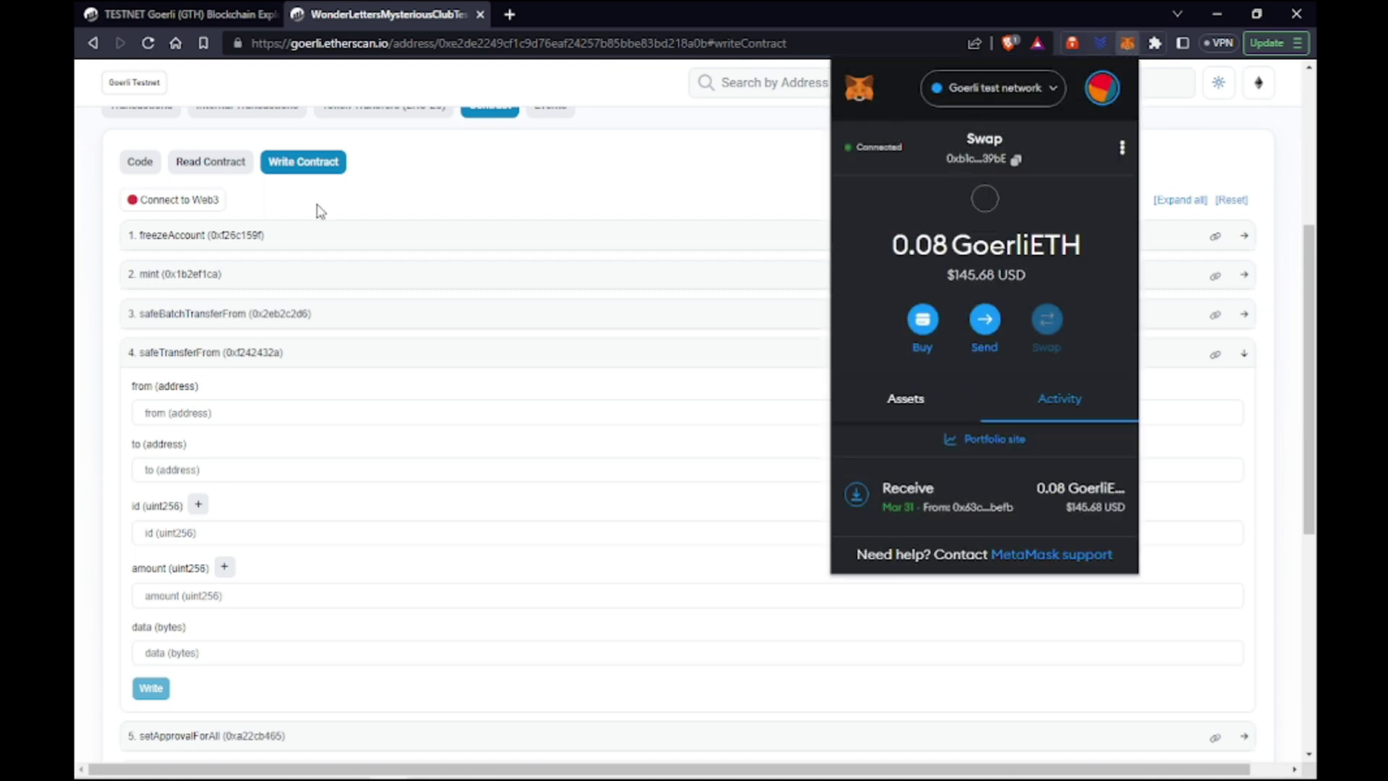
left_click(518, 198)
left_click(190, 204)
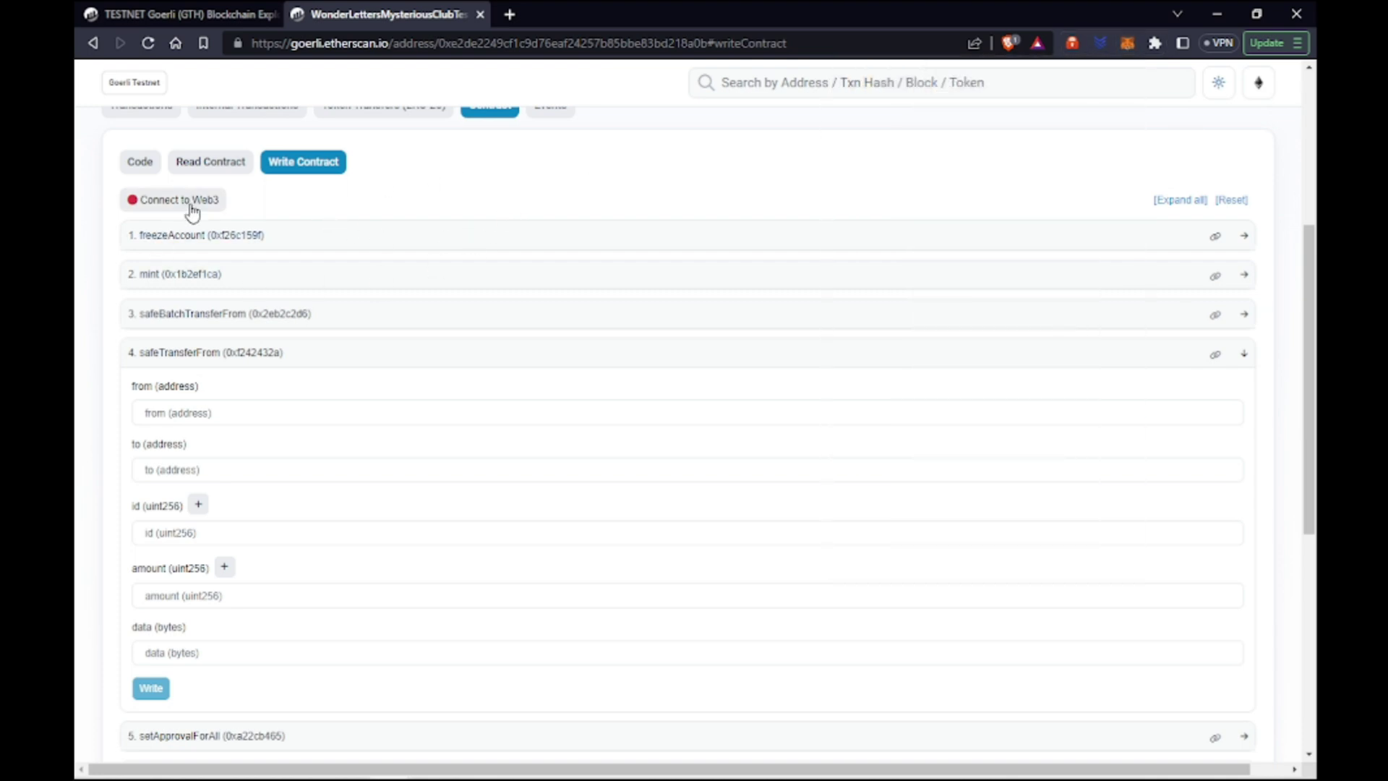
left_click(777, 191)
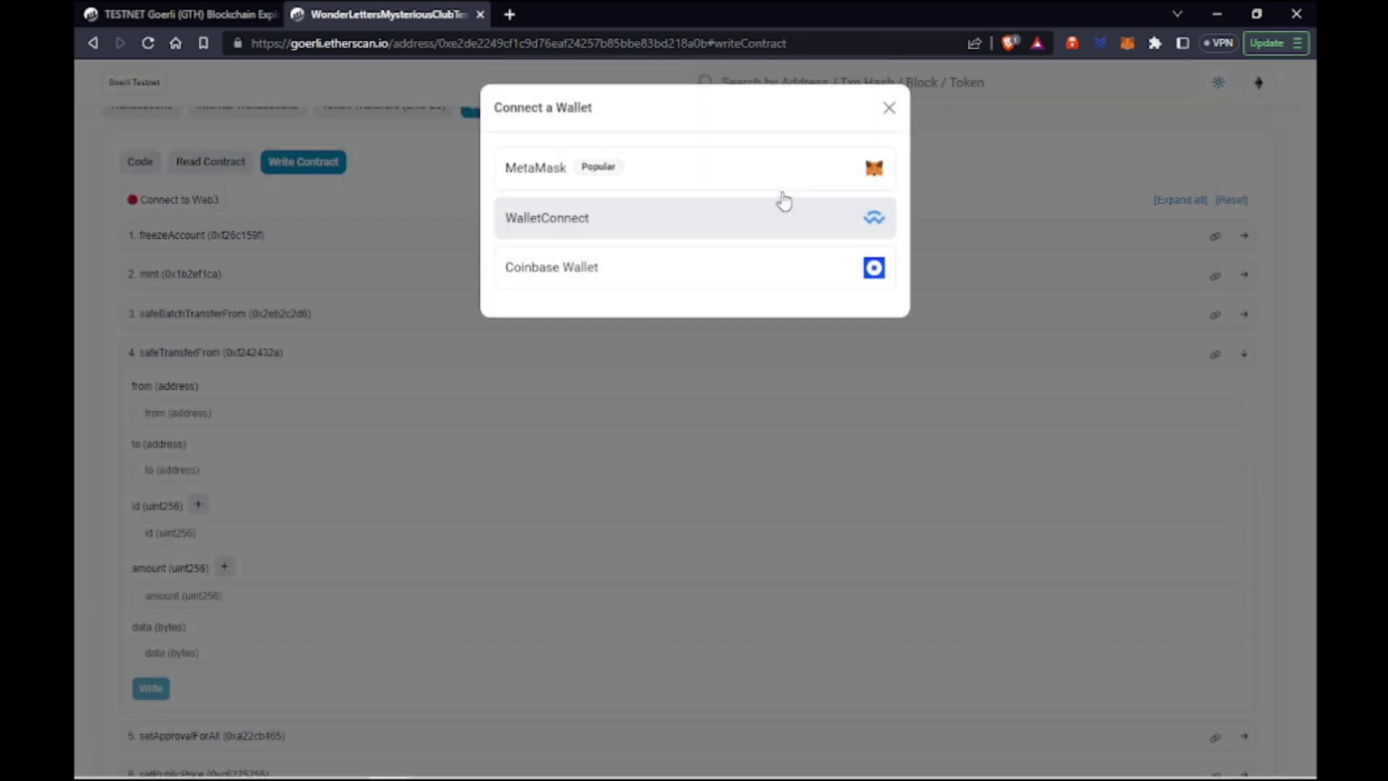
left_click(546, 176)
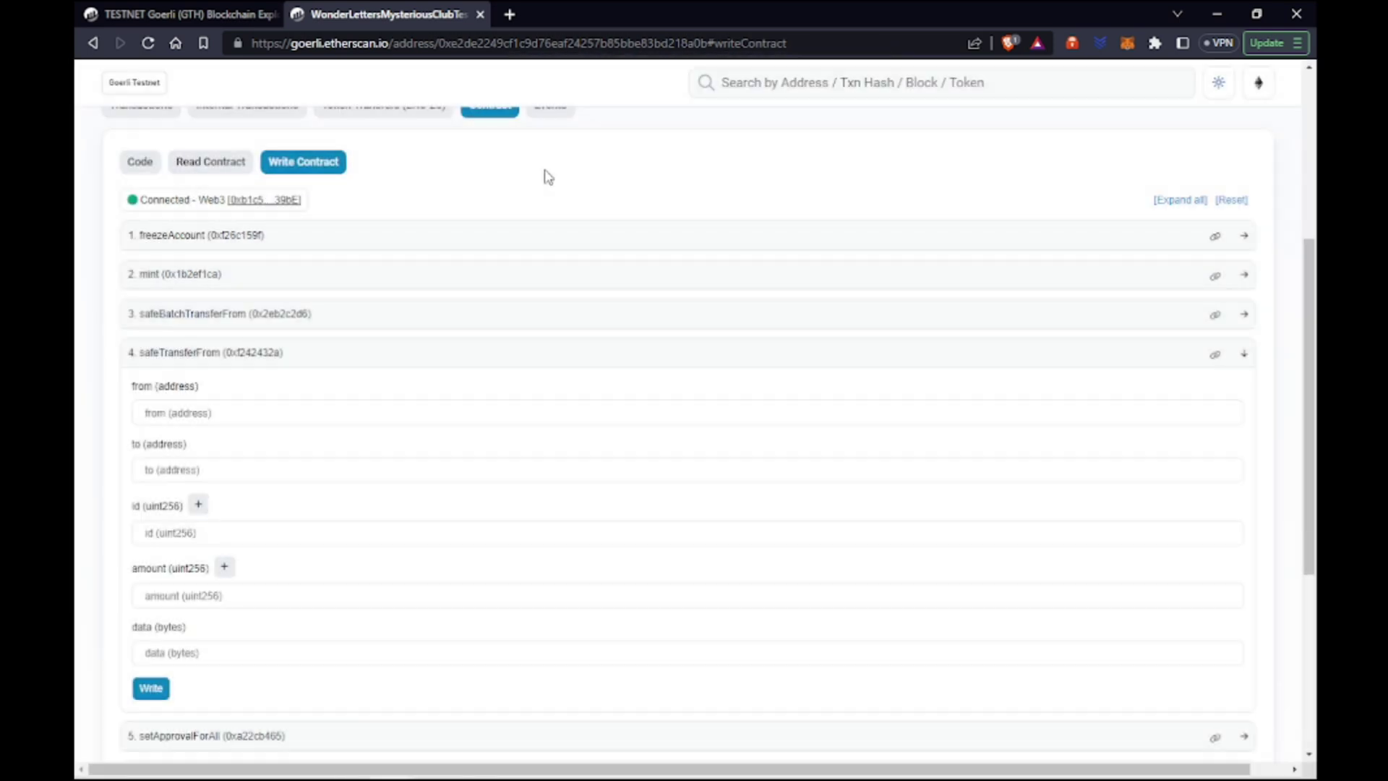
- Copy the account address from the MetaMask wallet and paste it as the from address of safeTransferFrom
left_click(1128, 44)
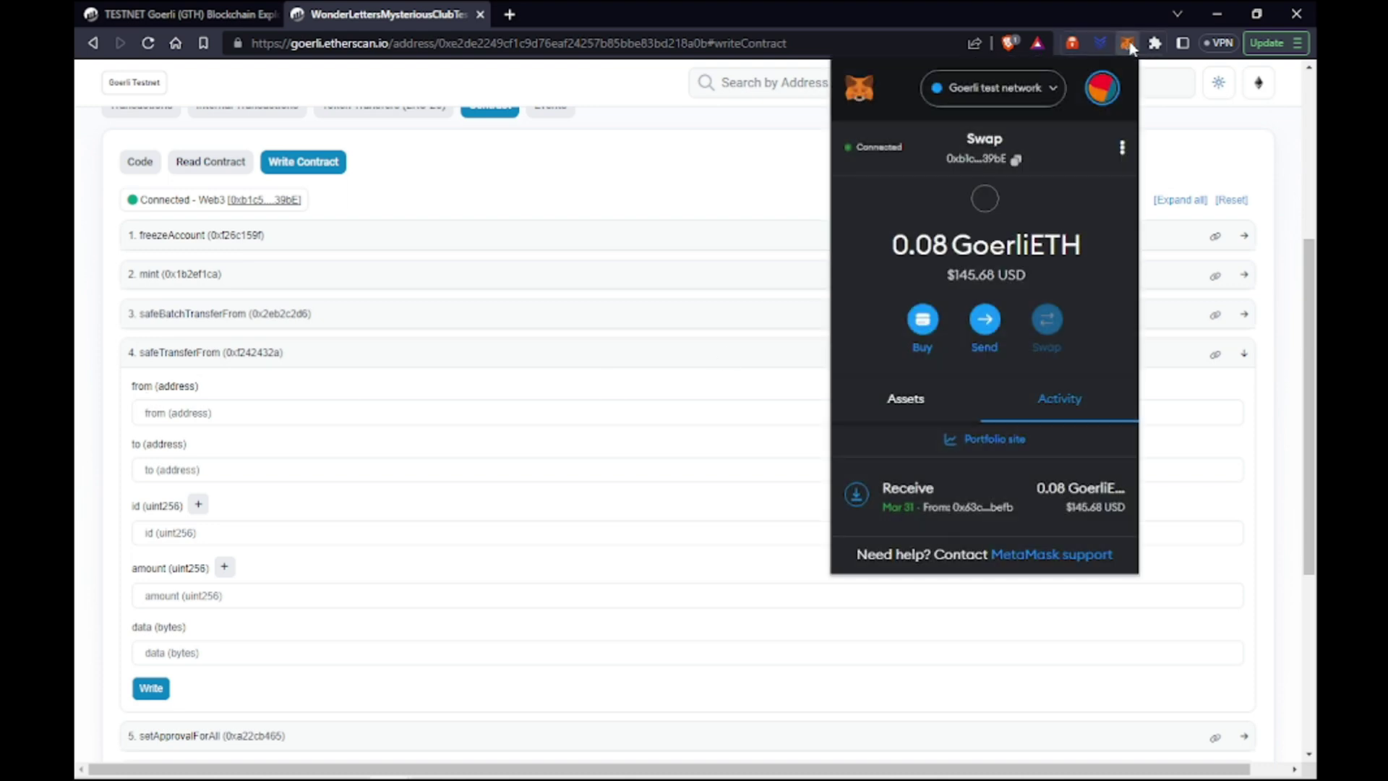
left_click(1017, 161)
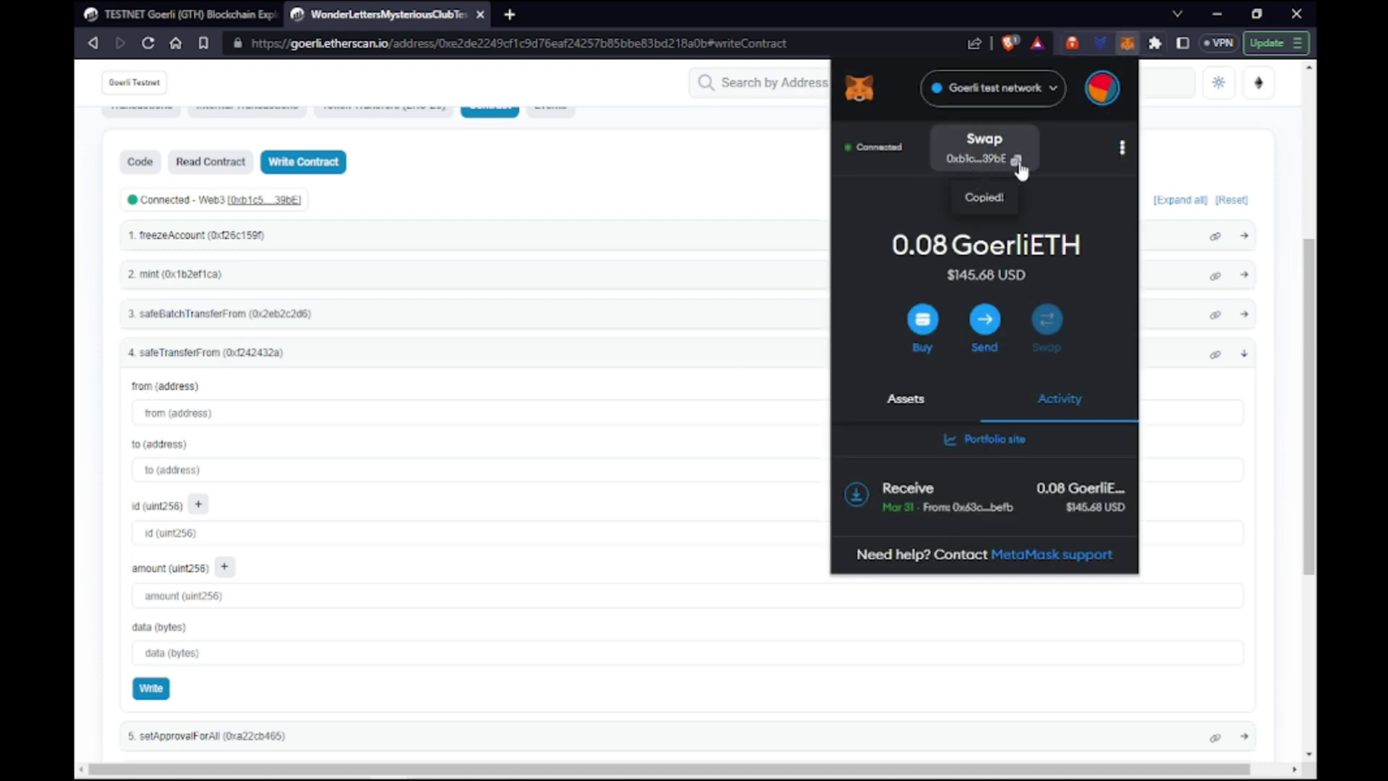
left_click(180, 412)
right_click(196, 415)
left_click(229, 548)
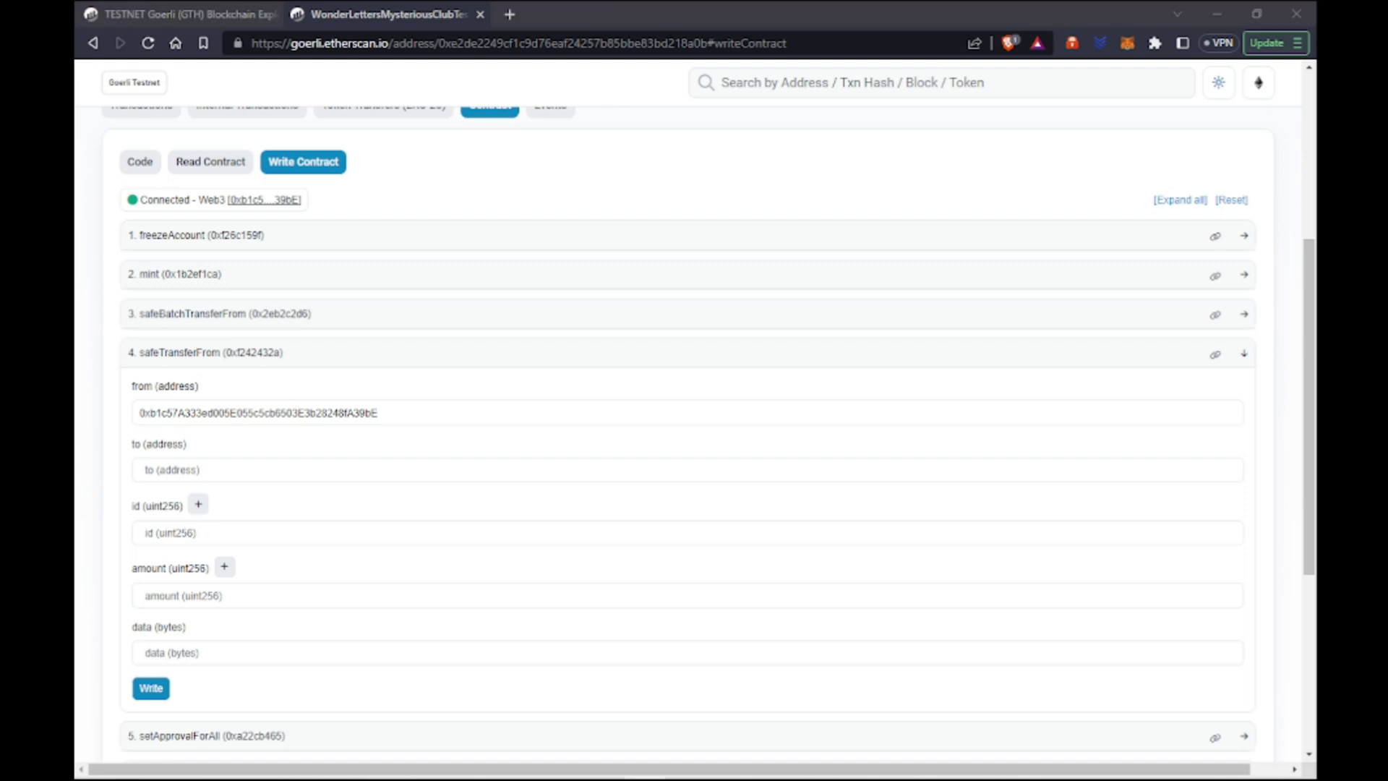
- Paste the recipient's wallet address as the to address of safeTransferFrom
left_click(202, 469)
right_click(158, 470)
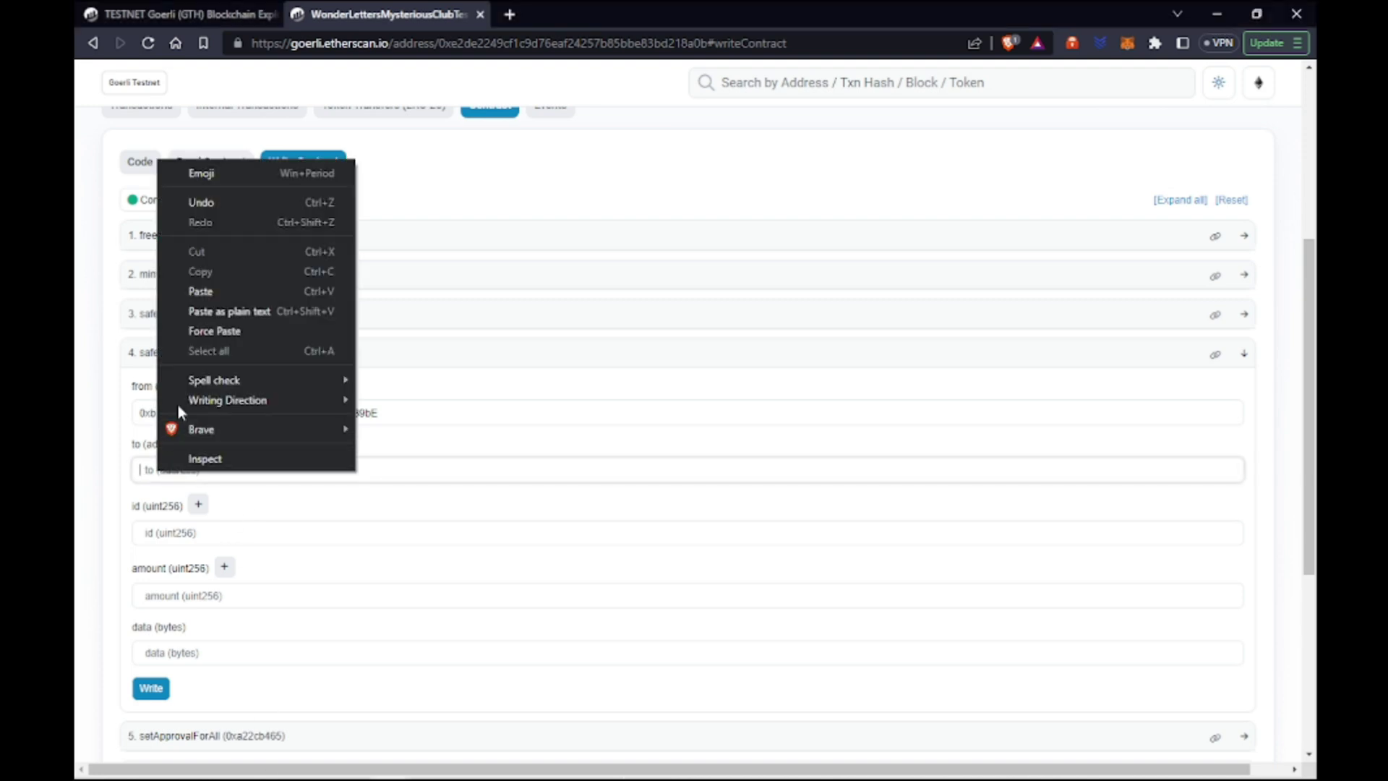
left_click(201, 291)
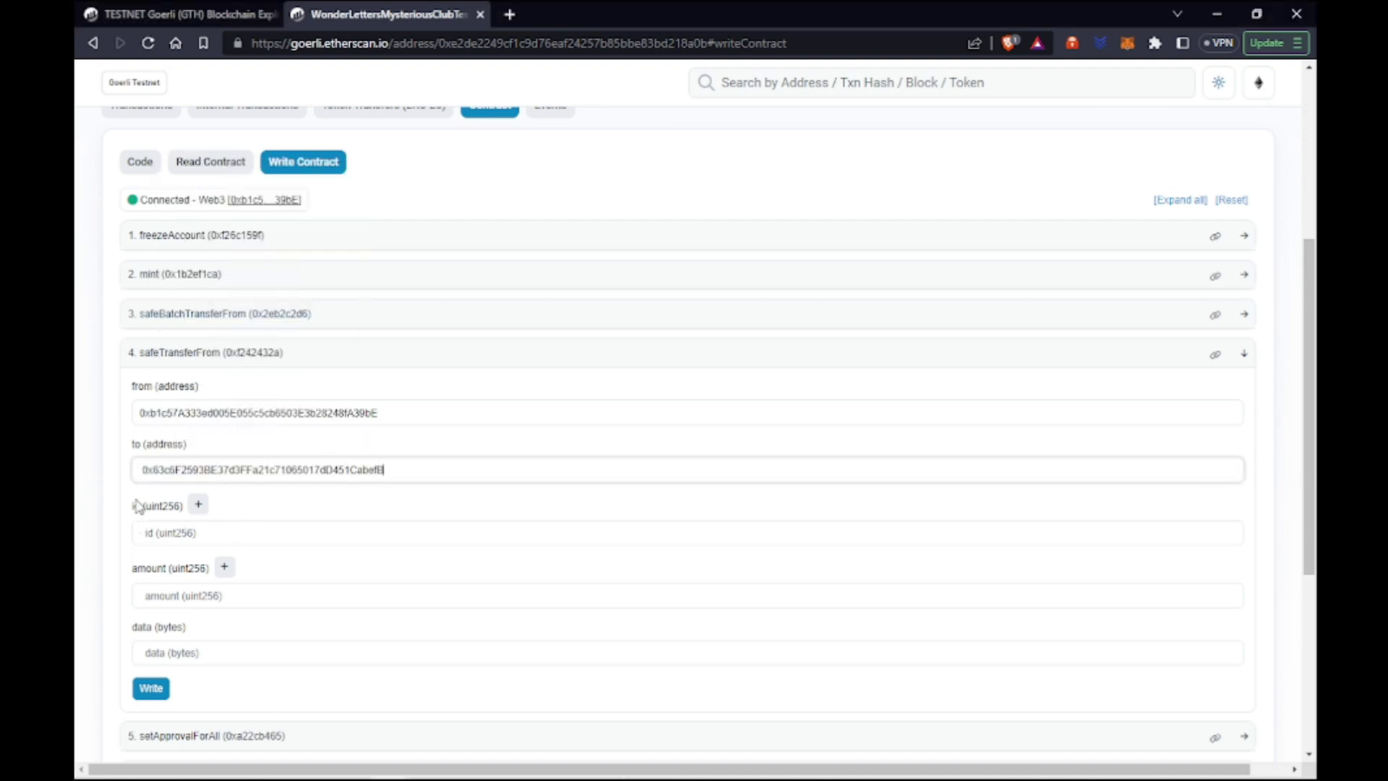
- Set the transfer's id to 4, amount to 1 and data to 0x00
left_click(167, 536)
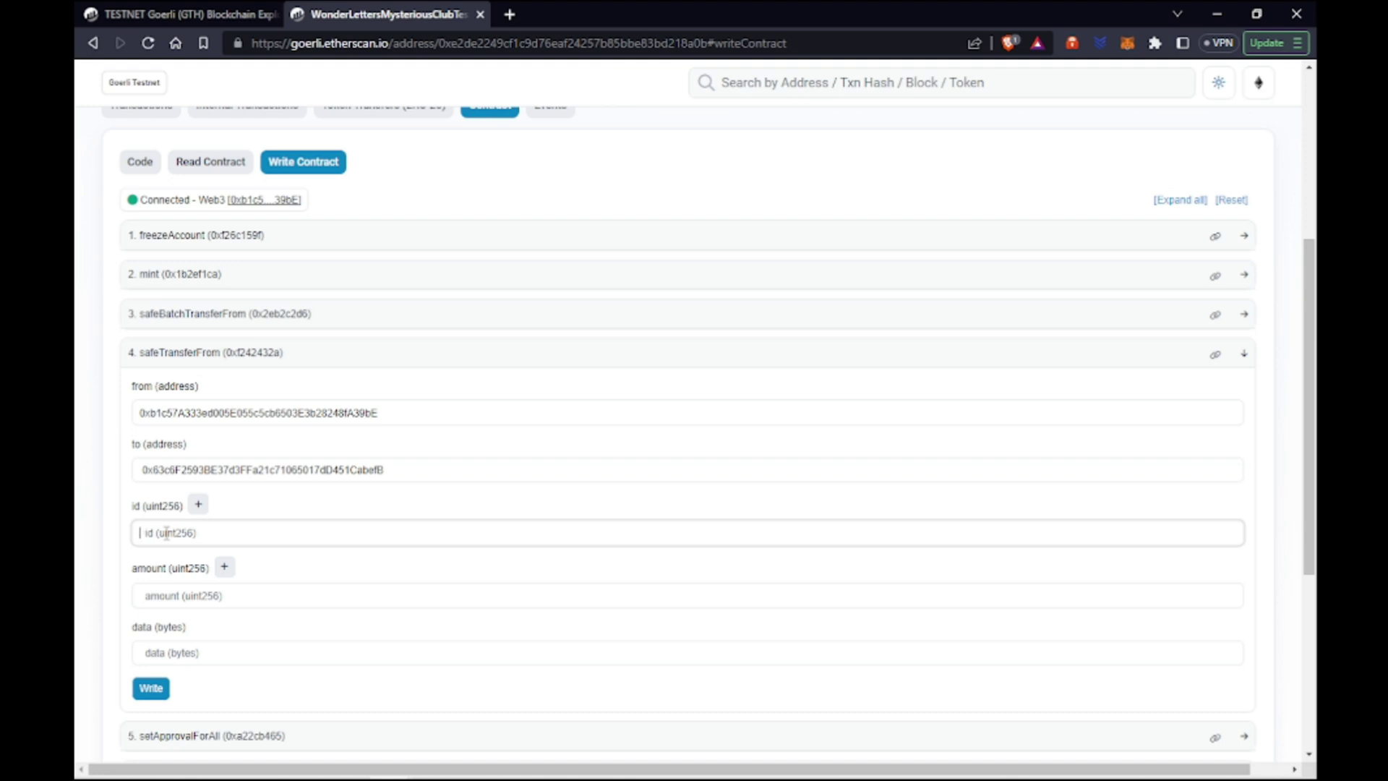
type("4")
left_click(192, 596)
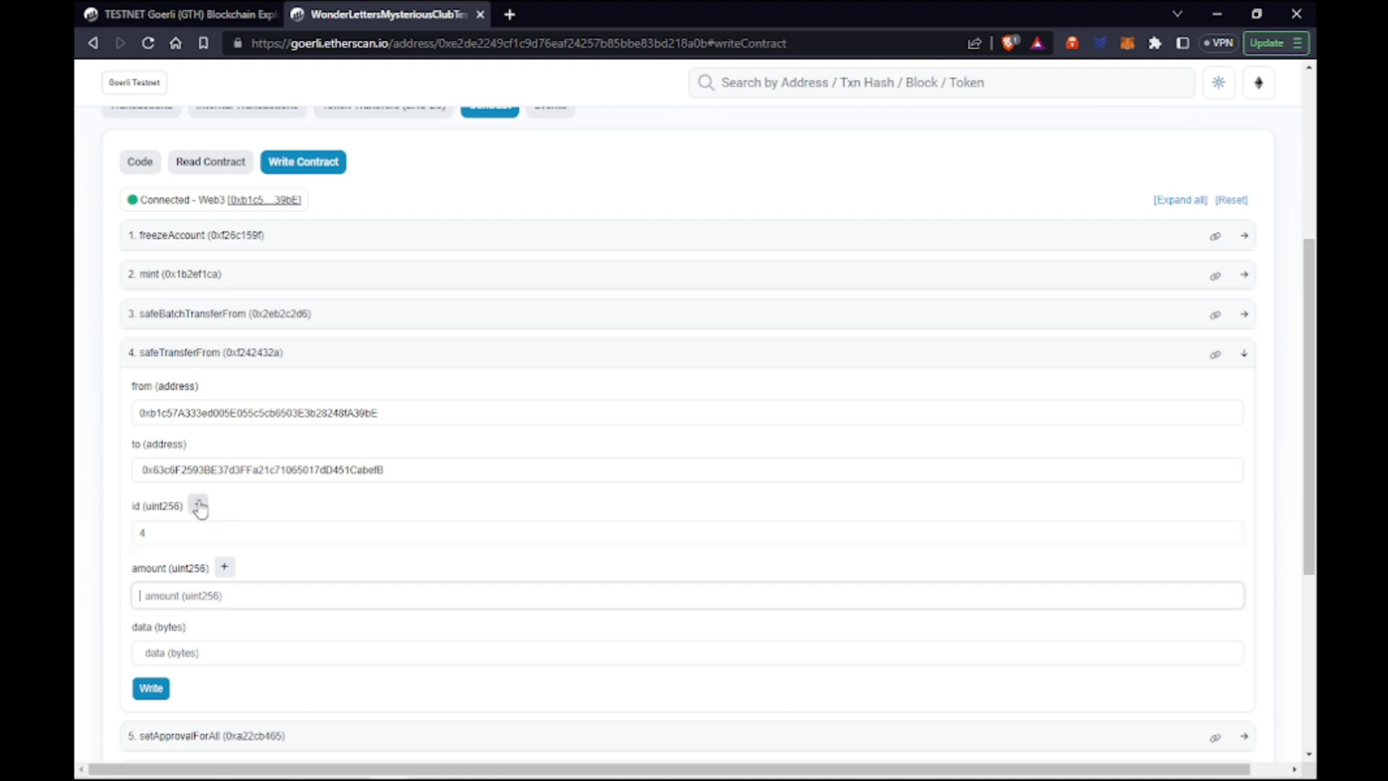
type("1")
left_click(202, 655)
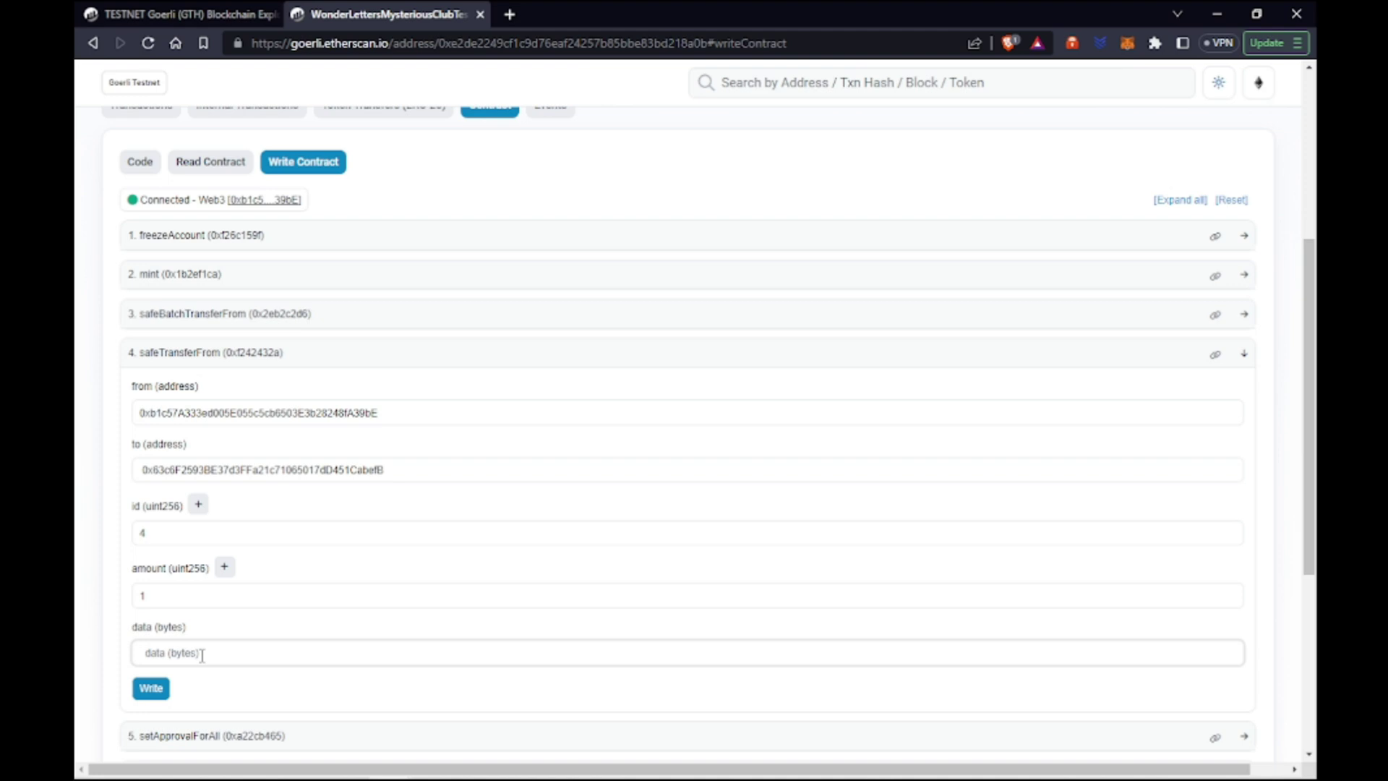
type("0x00")
- Submit the safeTransferFrom call and confirm it in MetaMask with the Aggressive gas option
left_click(150, 690)
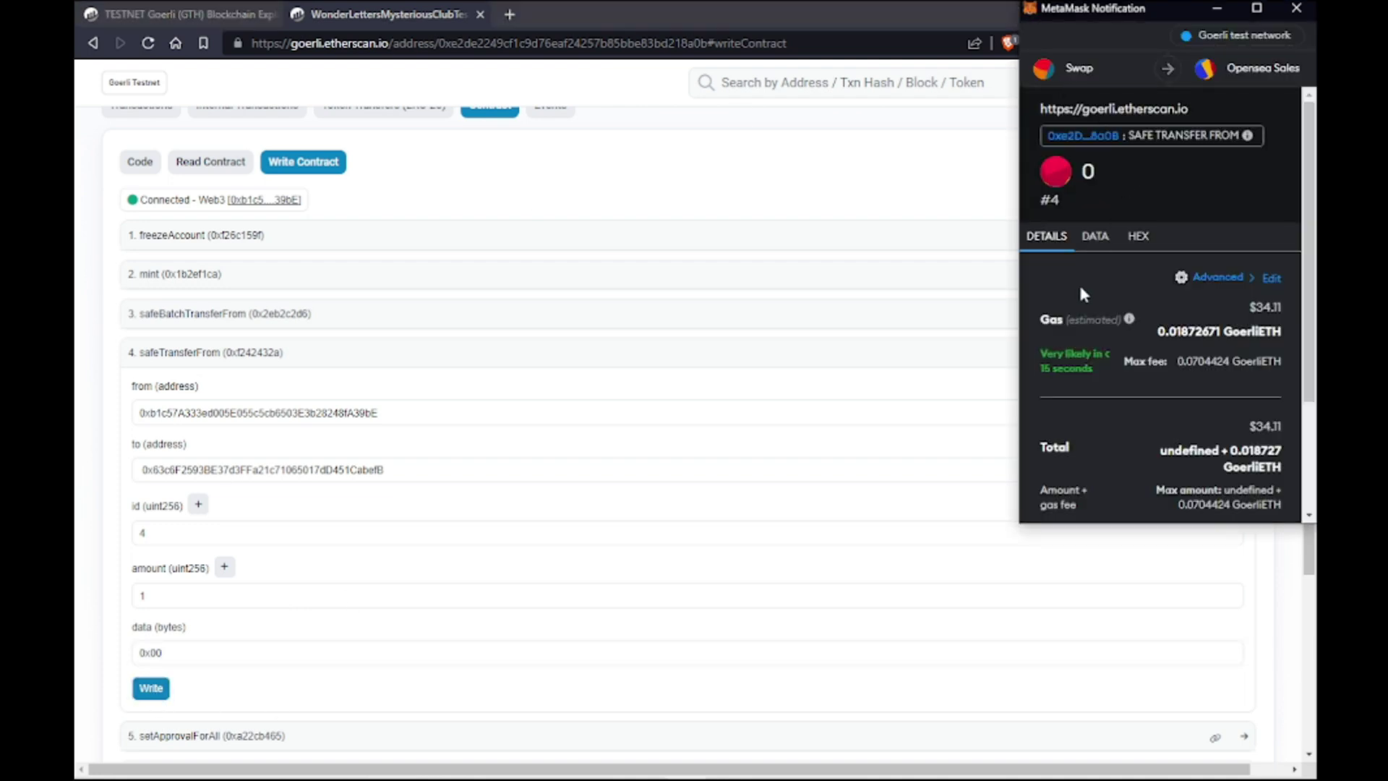
left_click(1204, 280)
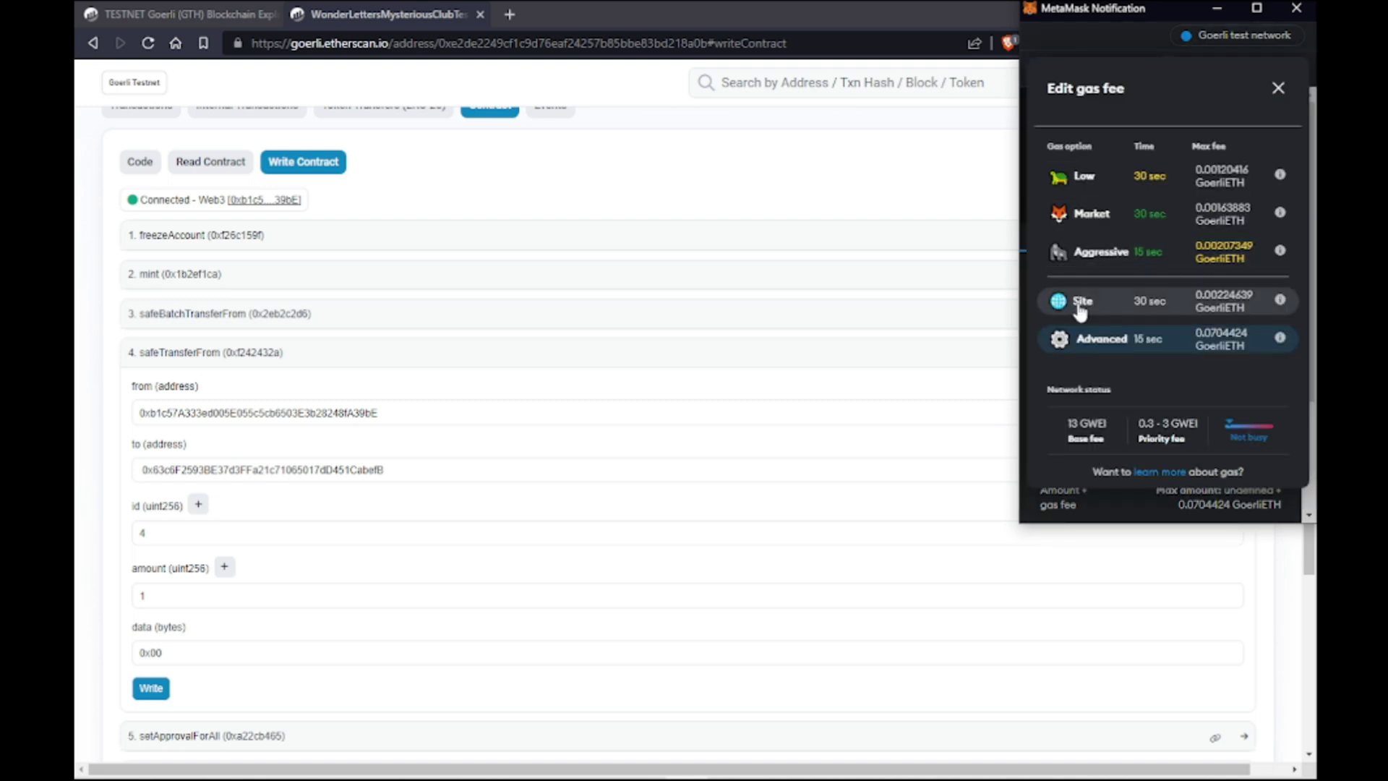
left_click(1098, 252)
scroll(1169, 281, "down", 3)
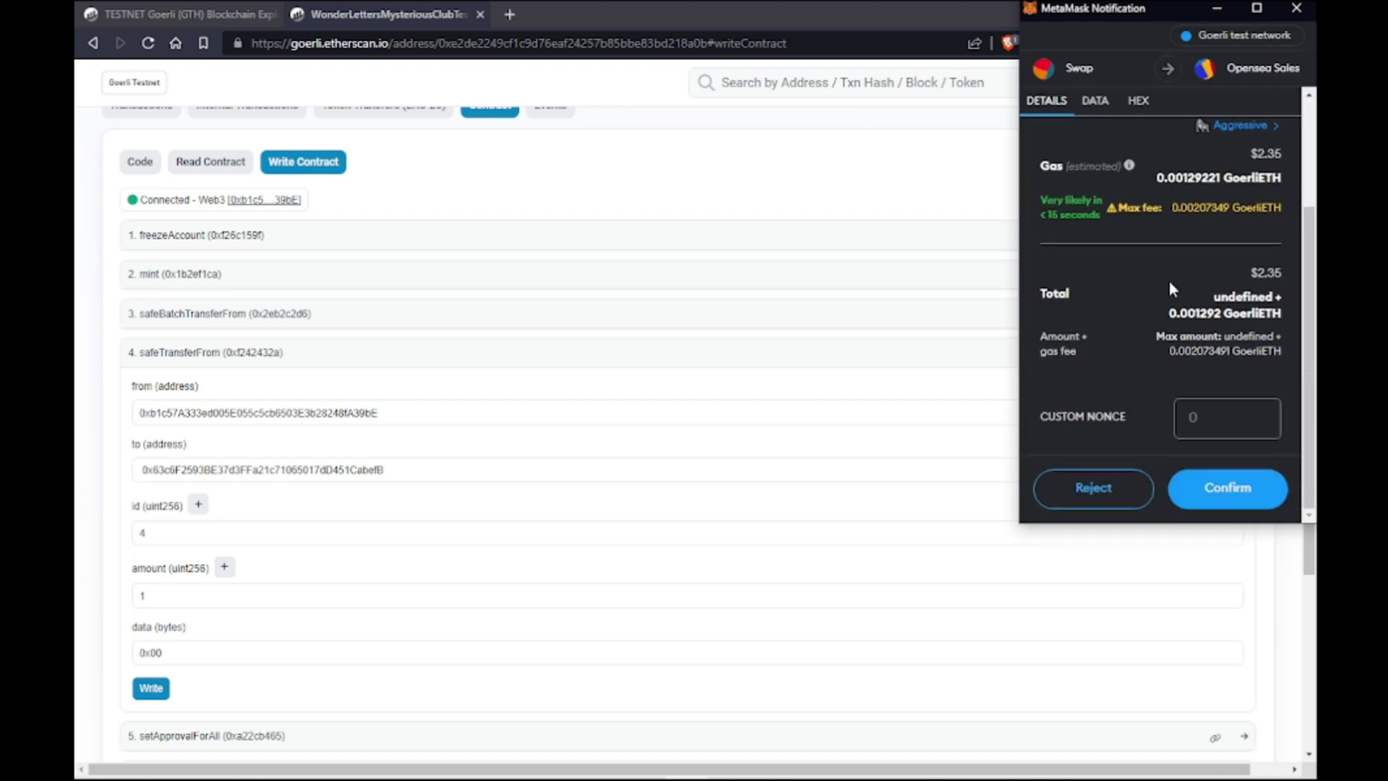
left_click(1206, 487)
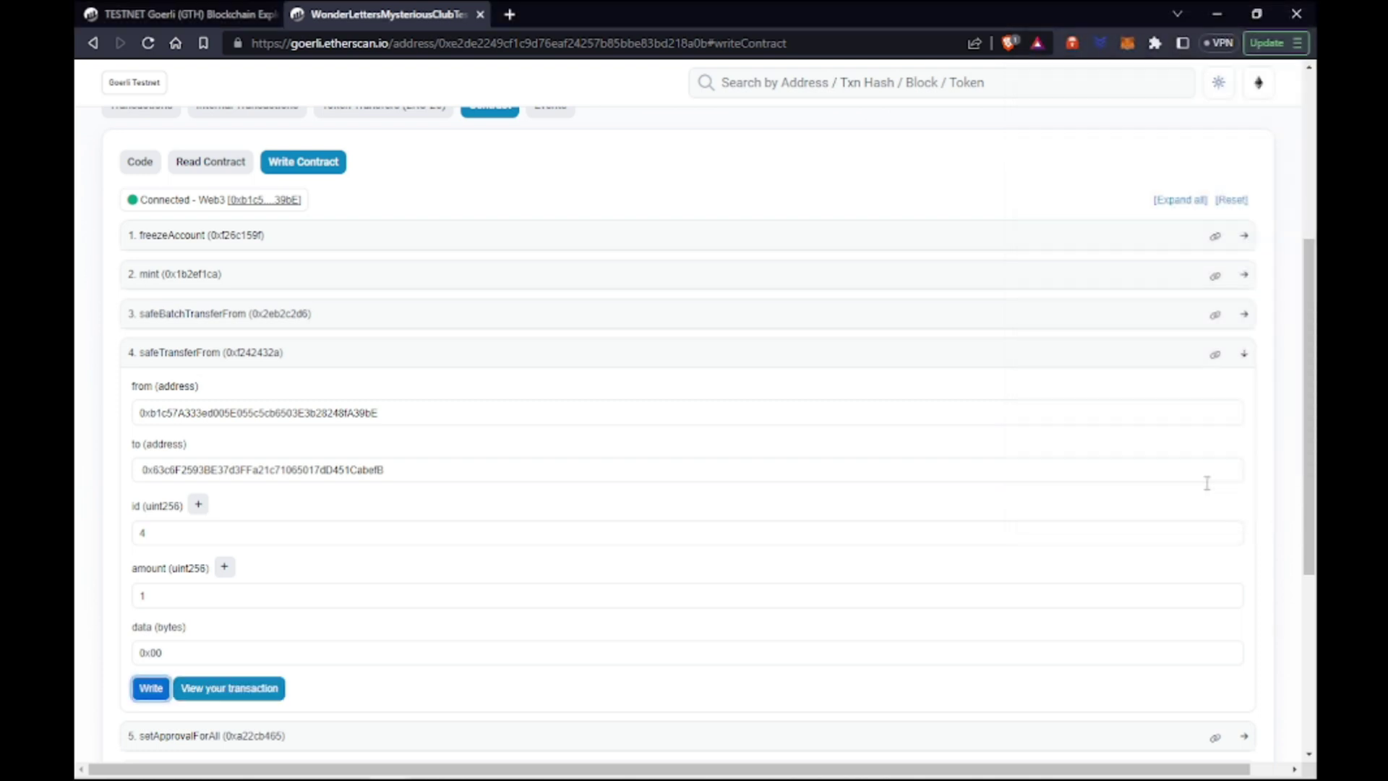
- View the submitted transaction's details and refresh the page to check its status
left_click(225, 689)
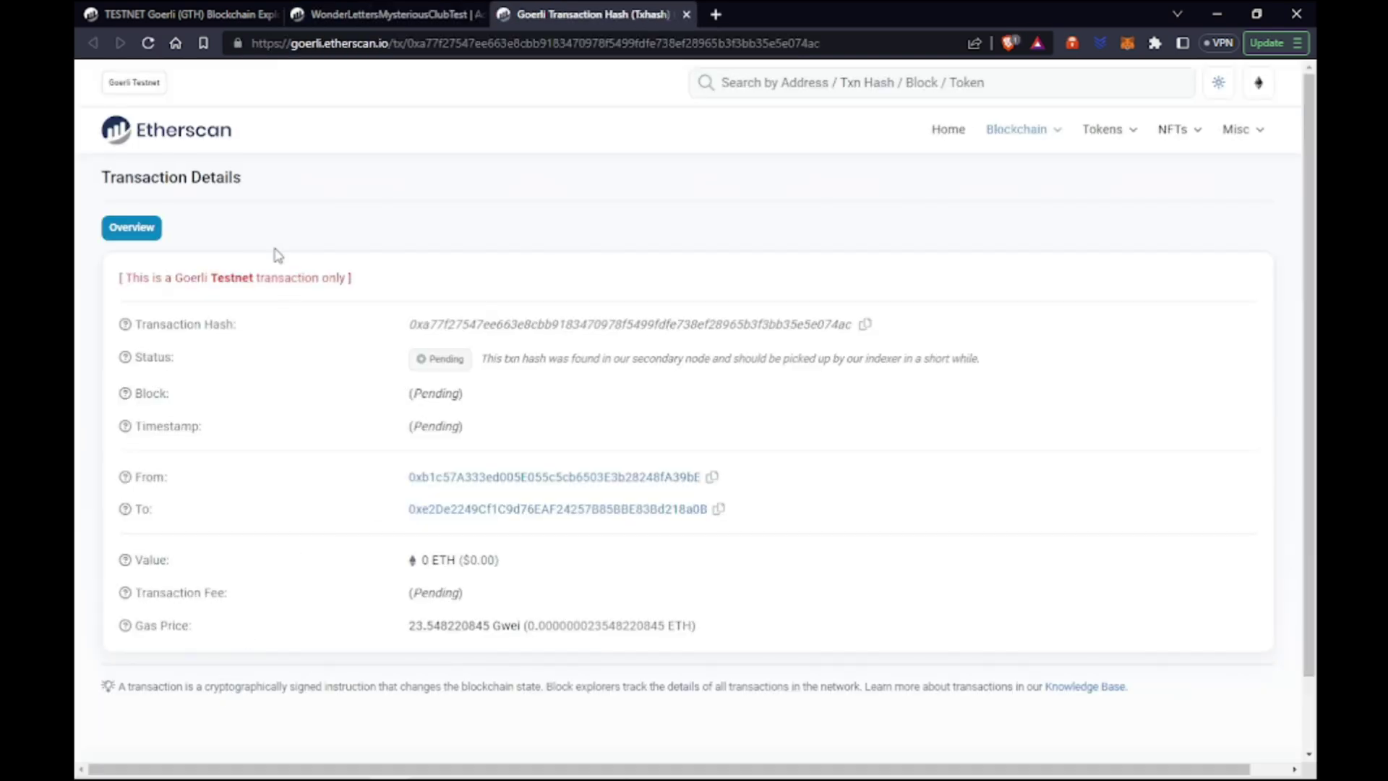
left_click(148, 45)
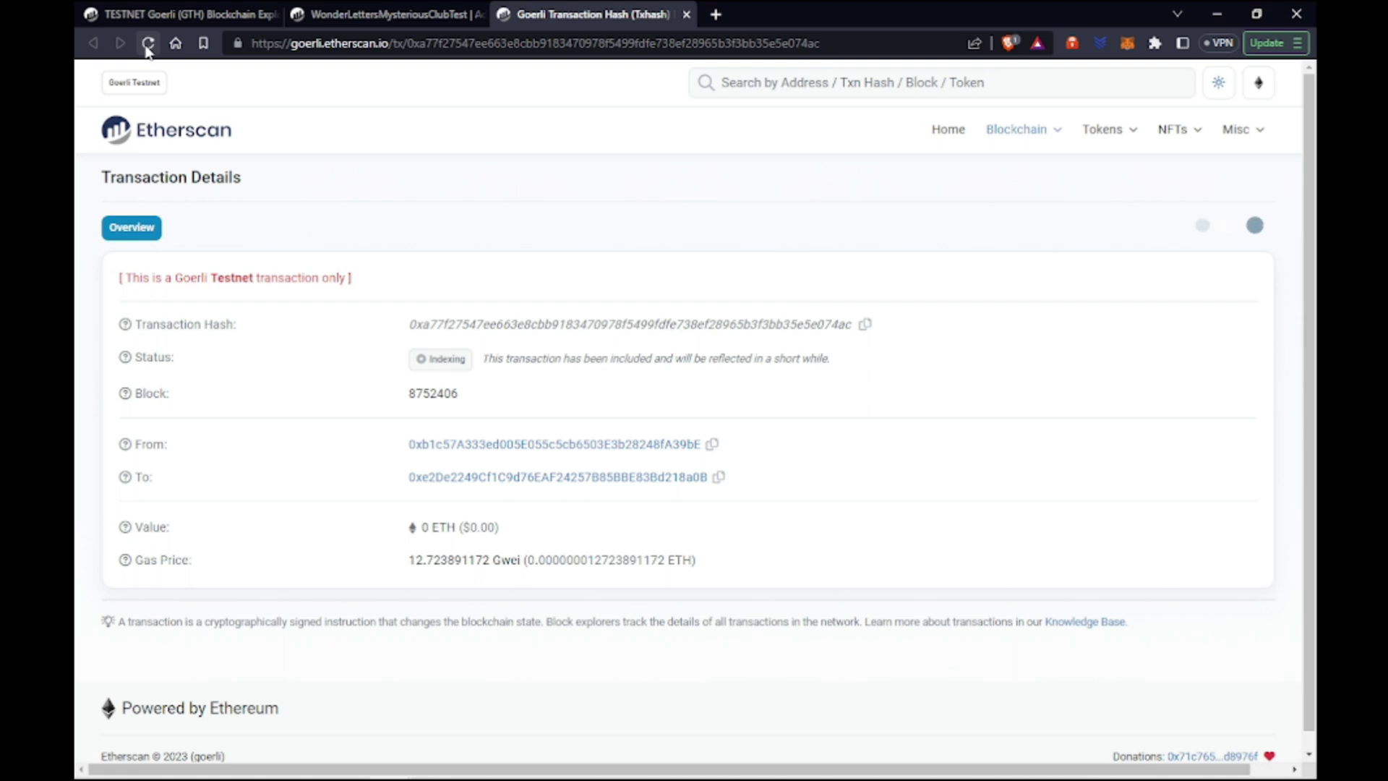
left_click(146, 45)
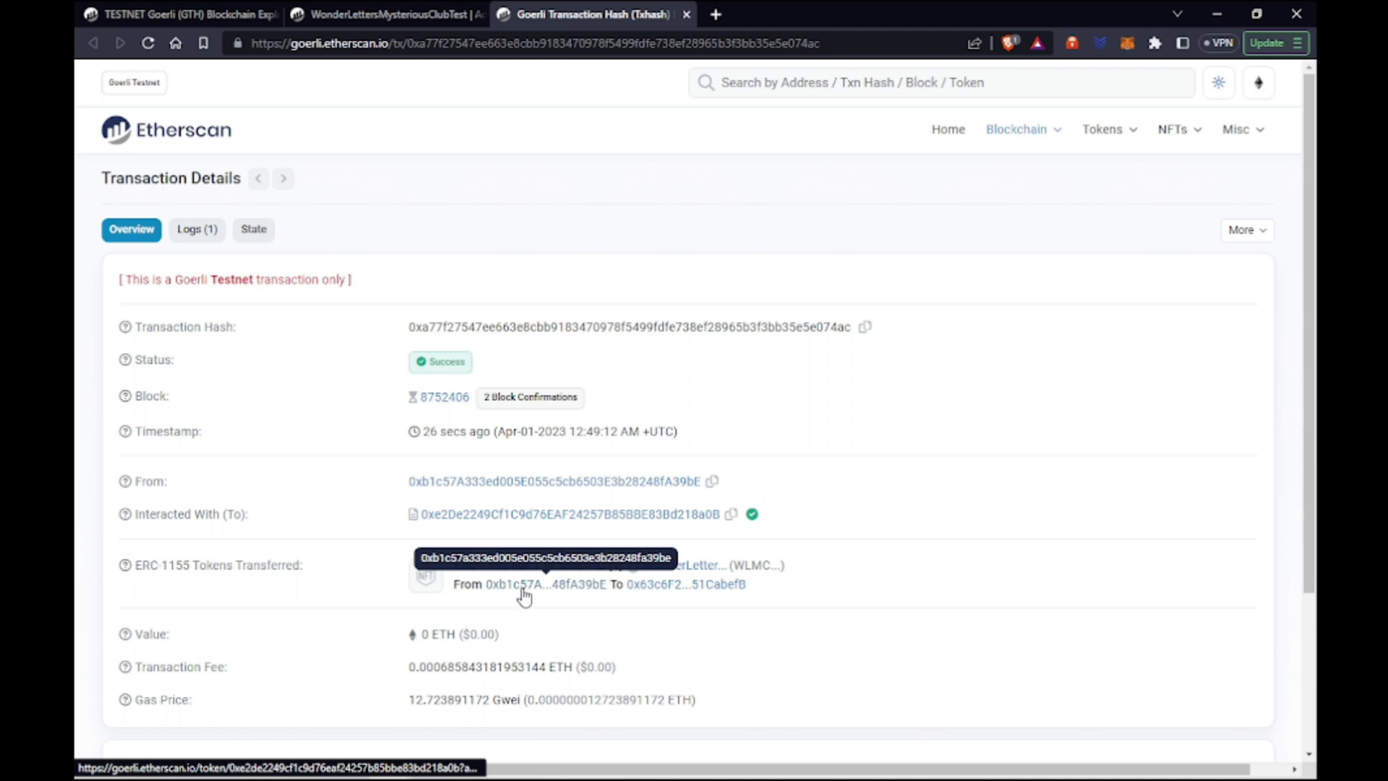
- Open the recipient's address page from the token transfer and examine its NFT transfers
left_click(655, 597)
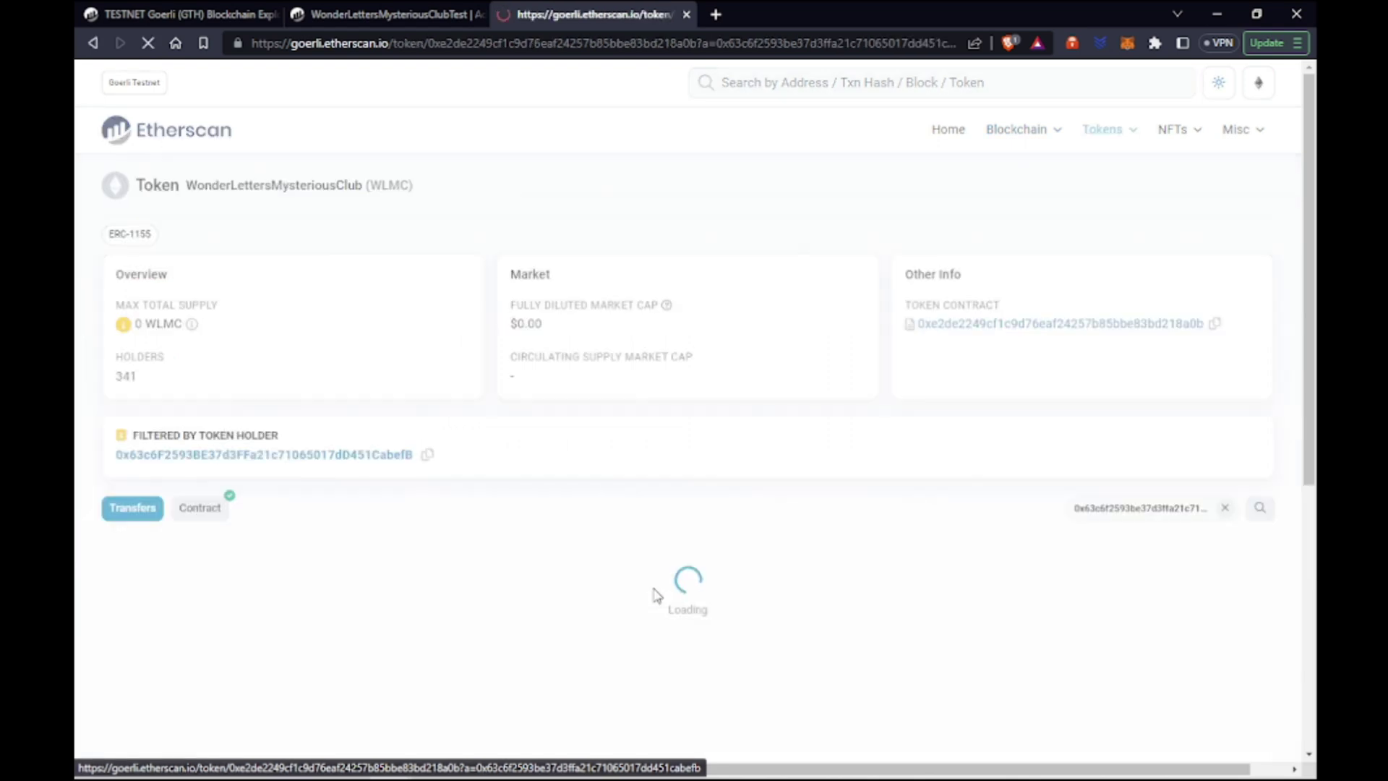
left_click(344, 463)
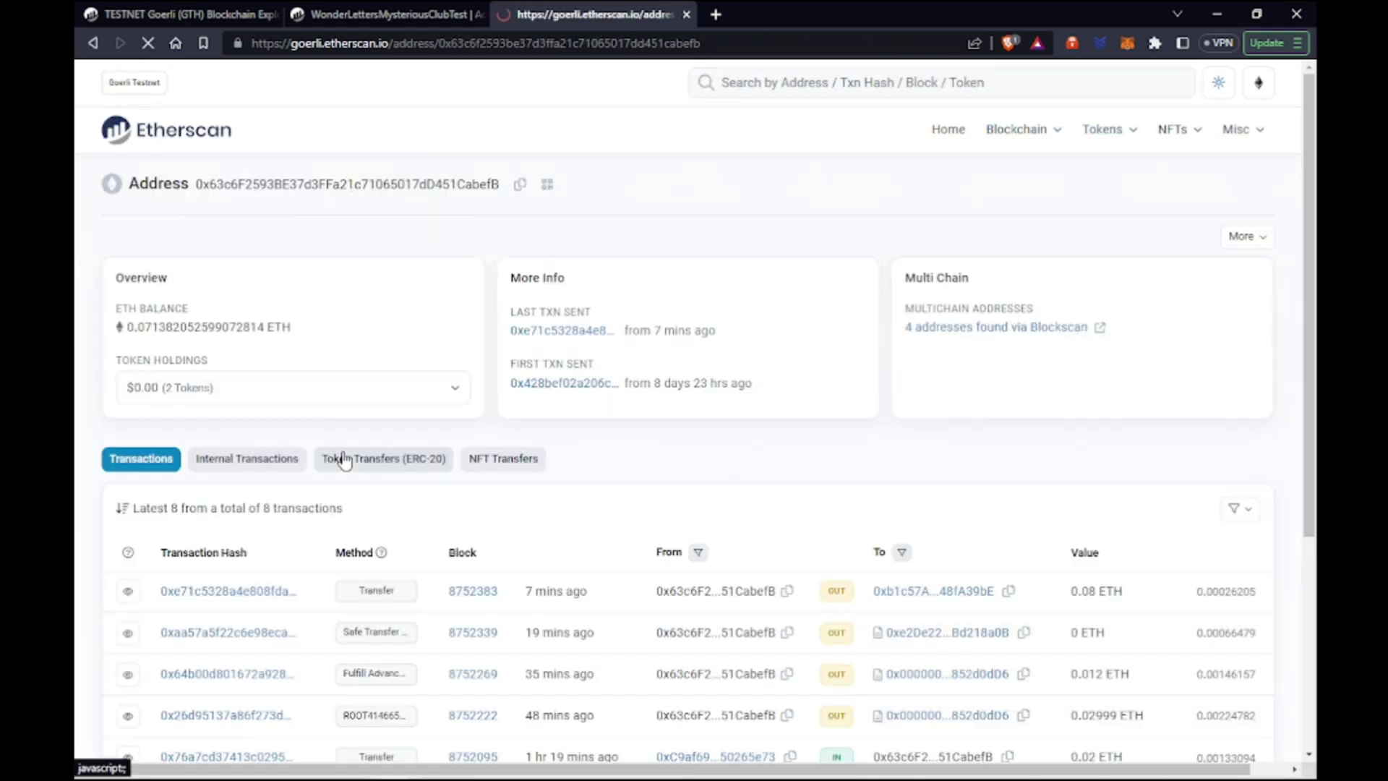
left_click(508, 462)
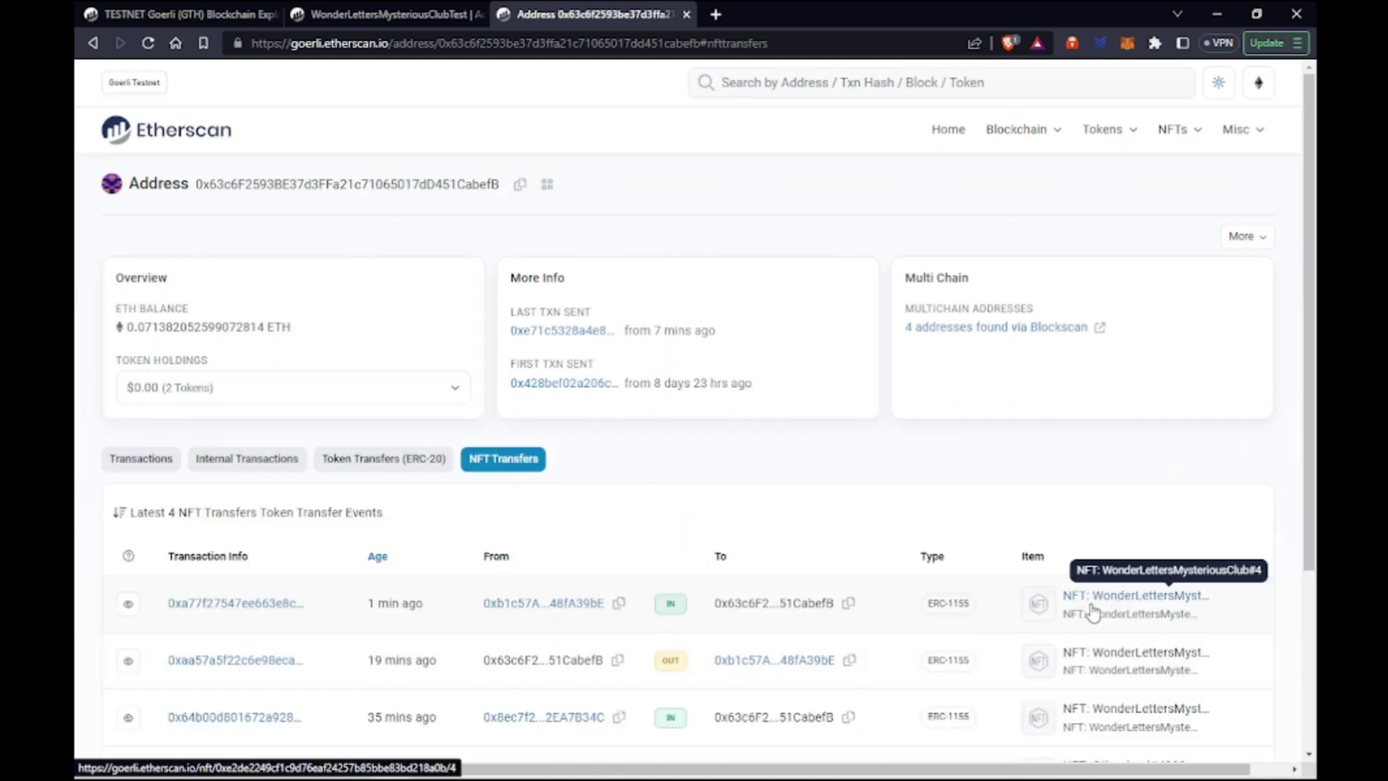
scroll(1178, 600, "down", 2)
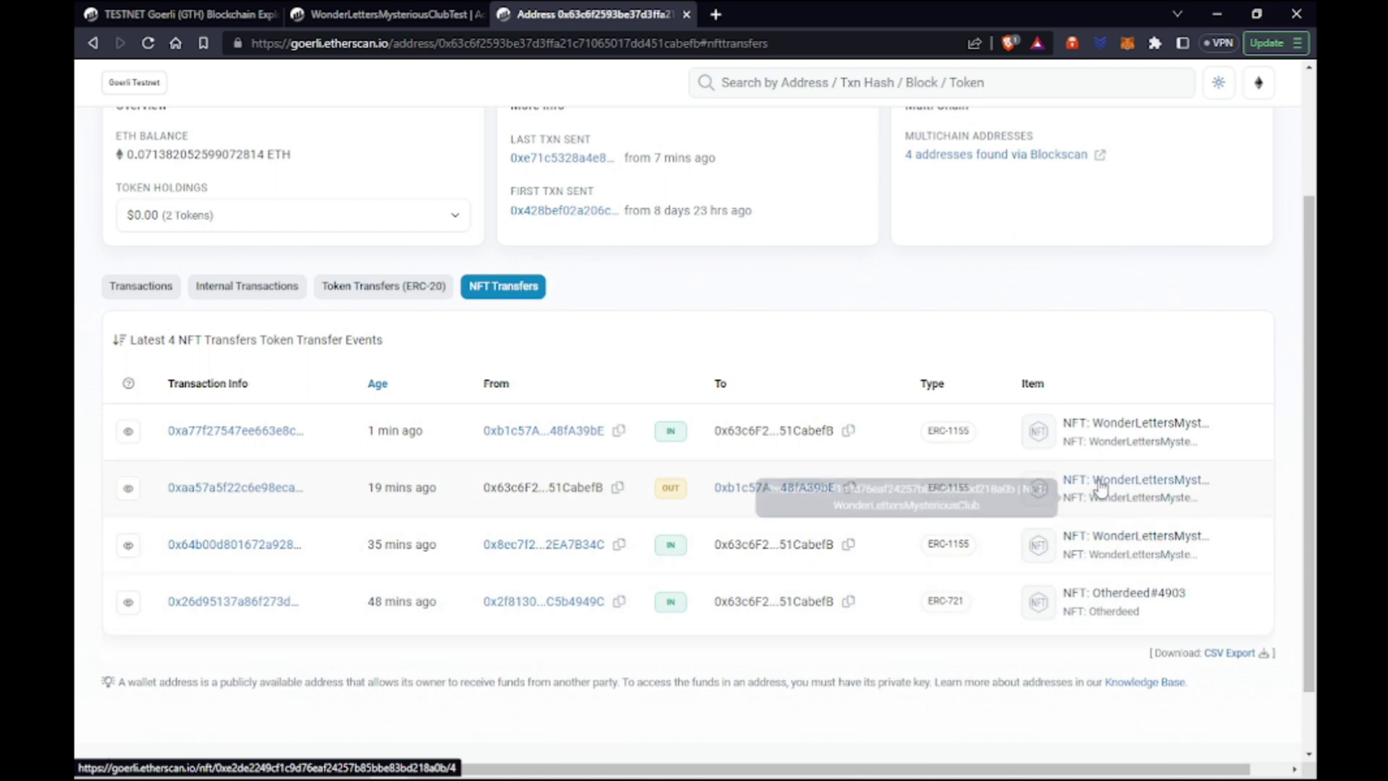